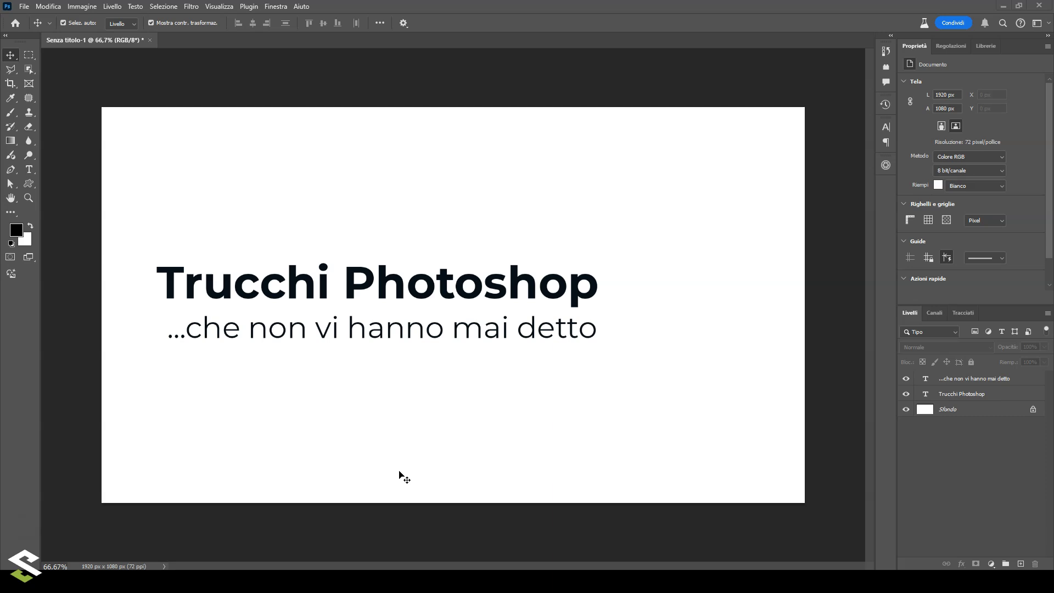
Open the Performance page of Preferences via Edit > Preferences > General
left_click(399, 462)
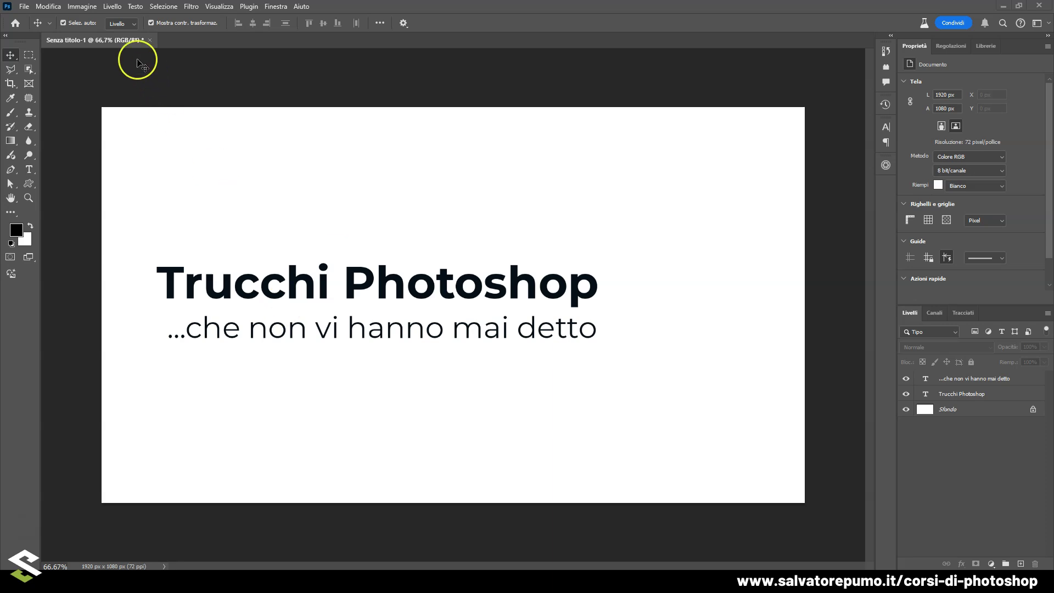
left_click(48, 6)
mouse_move(58, 496)
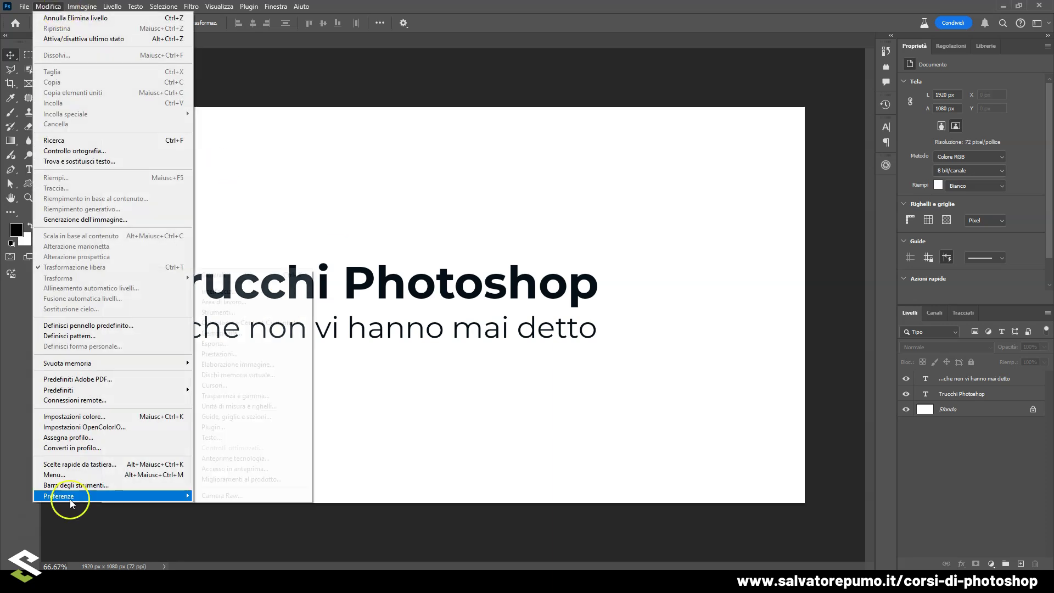
left_click(261, 275)
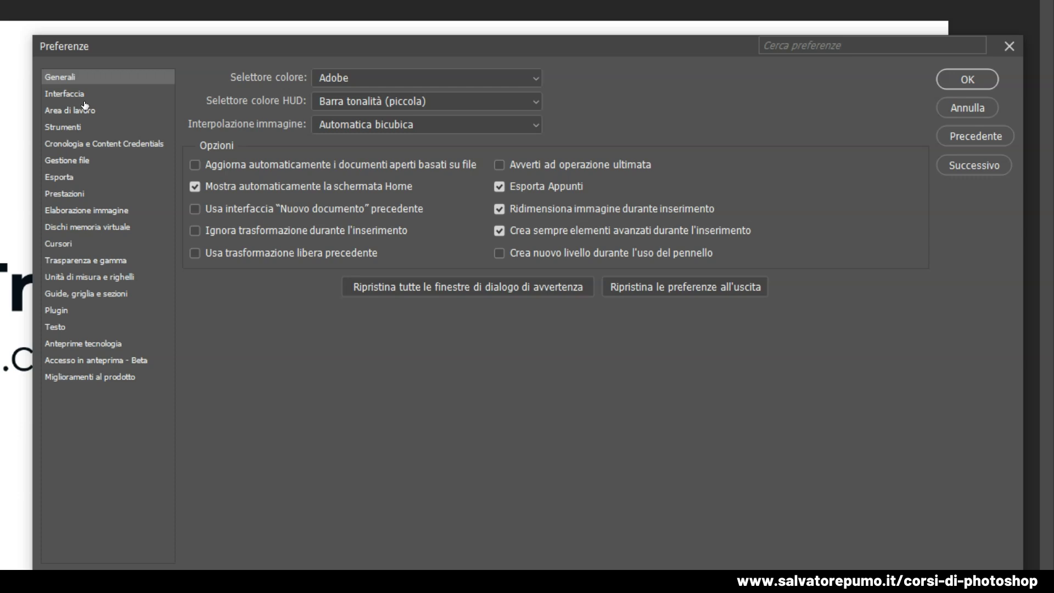
left_click(79, 195)
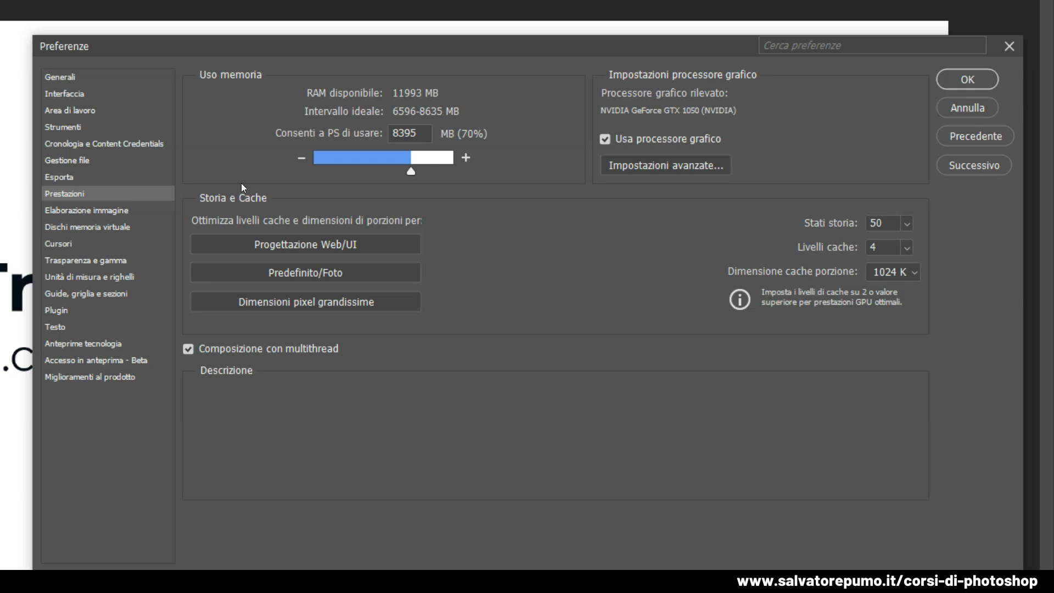
Raise Photoshop's RAM allowance to 9595 MB (80%) and disable OpenCL in advanced GPU settings
left_click(261, 158)
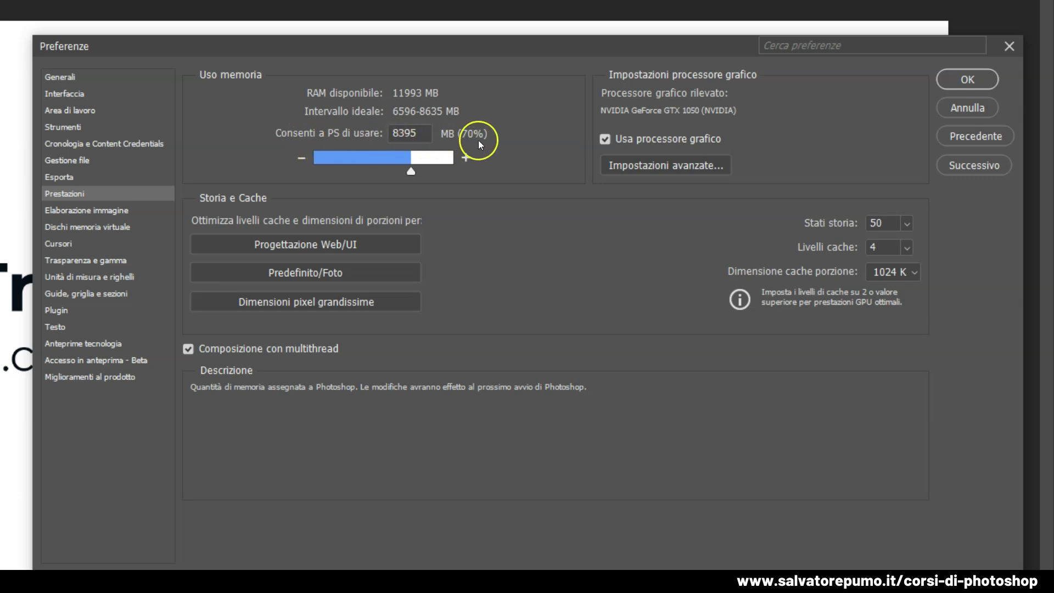
left_click(466, 158)
left_click(466, 159)
left_click(466, 158)
left_click(663, 166)
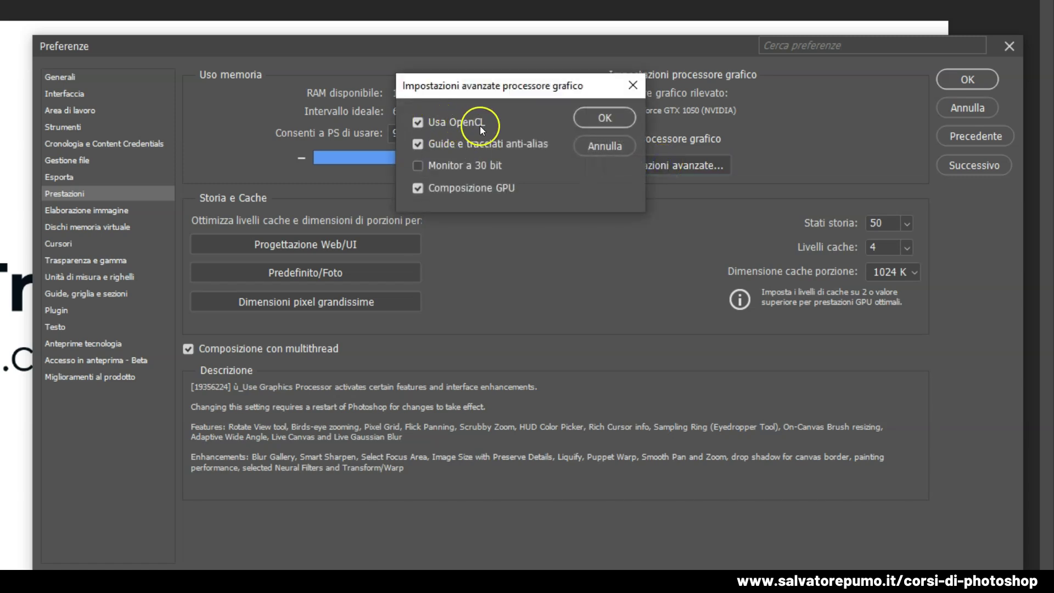
left_click(450, 123)
Close the advanced GPU settings, set history states to 20, and keep cache tile size at 1024 K
left_click(605, 119)
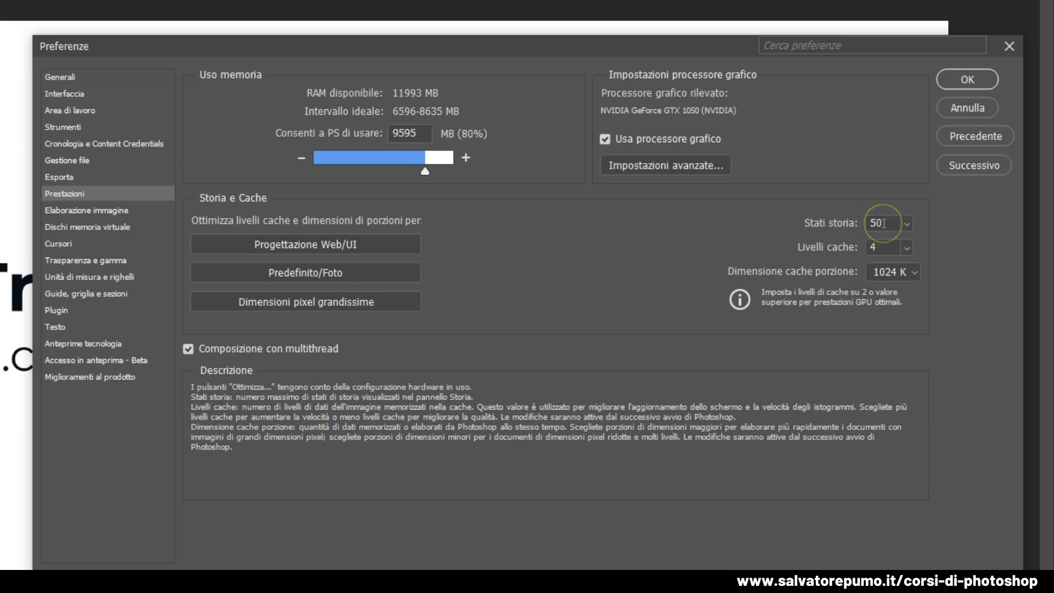
double_click(885, 223)
type("20")
left_click(871, 222)
left_click(887, 273)
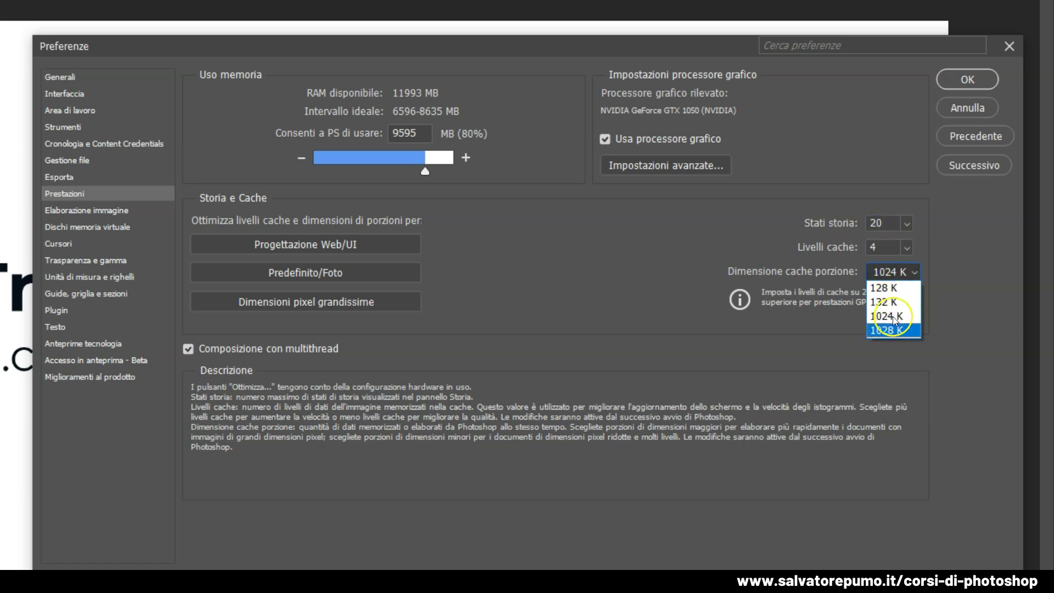
left_click(915, 316)
left_click(858, 273)
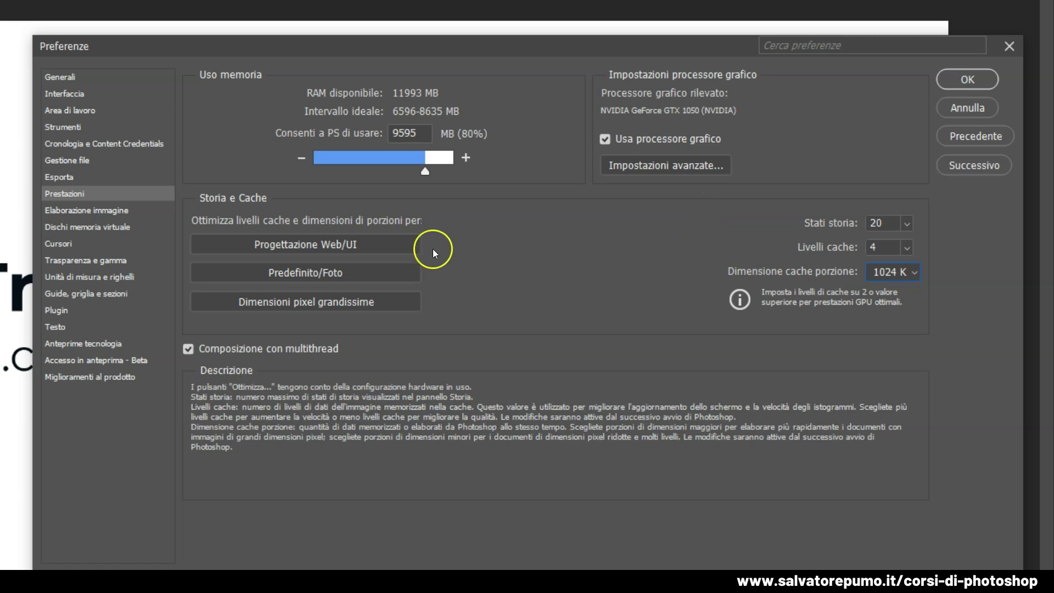
Show the Scratch Disks preferences with drives D:, F: and J: active
left_click(80, 228)
left_click(110, 229)
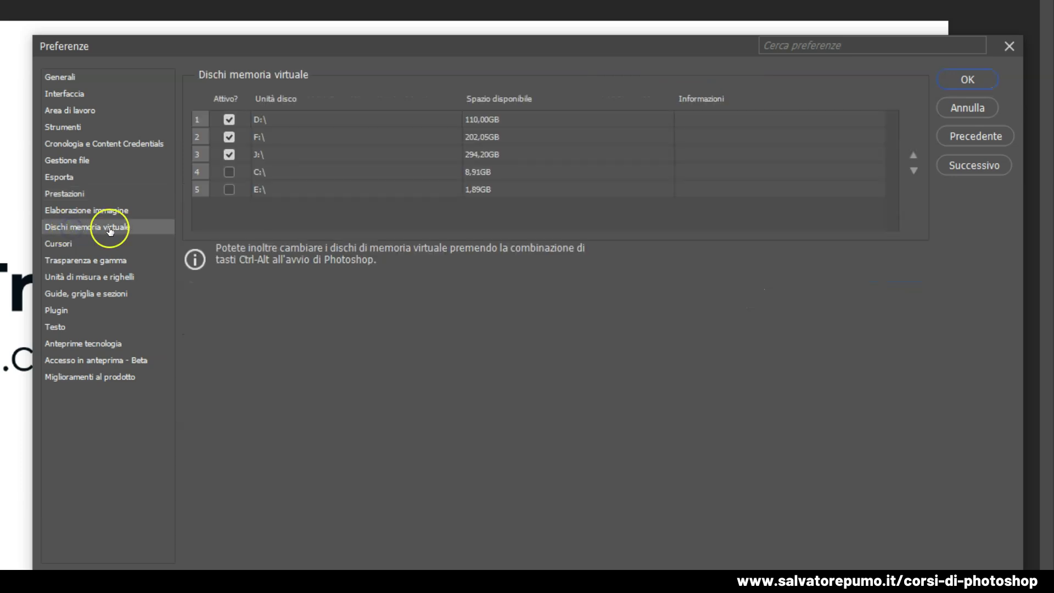
left_click(306, 137)
Preview the lighter interface colour themes, then settle back on the dark grey theme
left_click(70, 97)
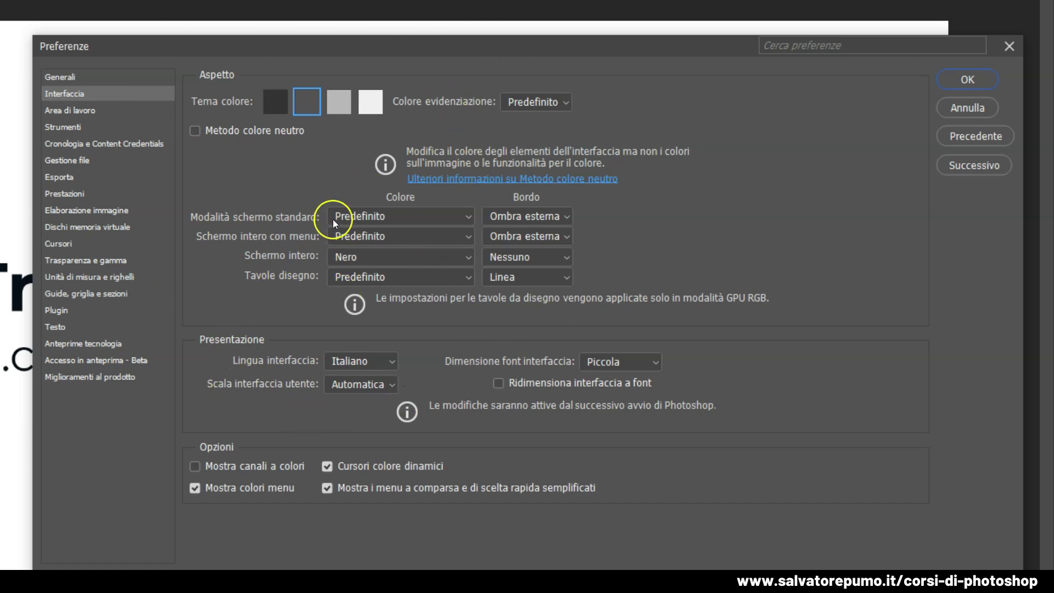
left_click(337, 112)
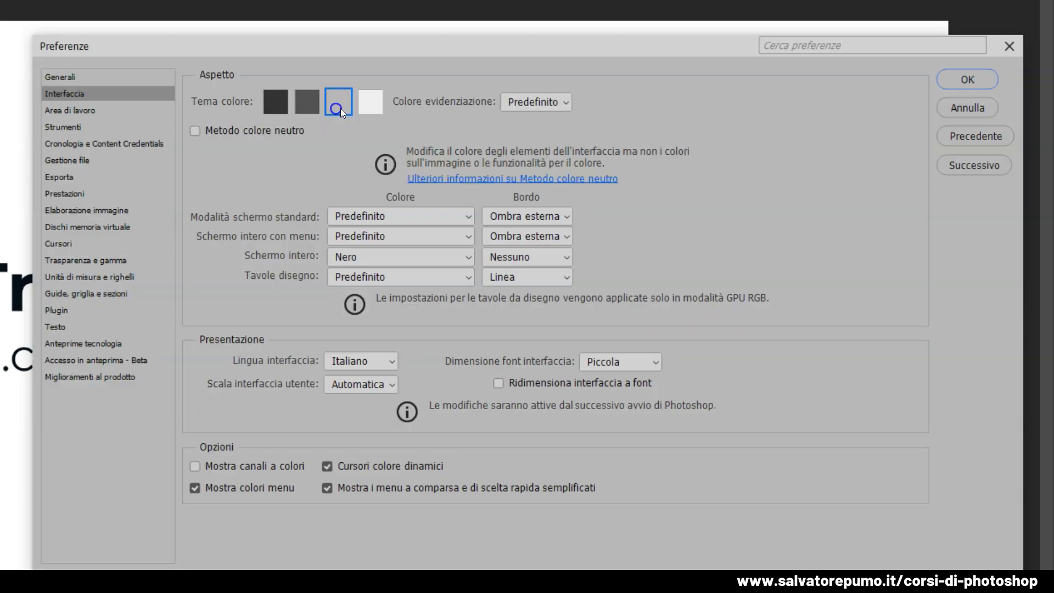
left_click(370, 103)
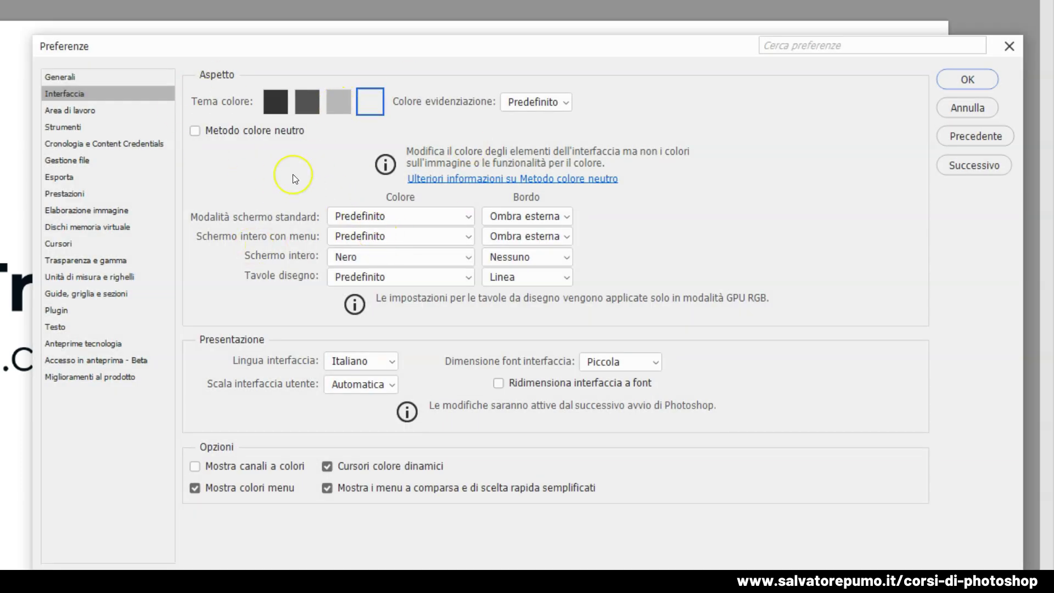
left_click(305, 102)
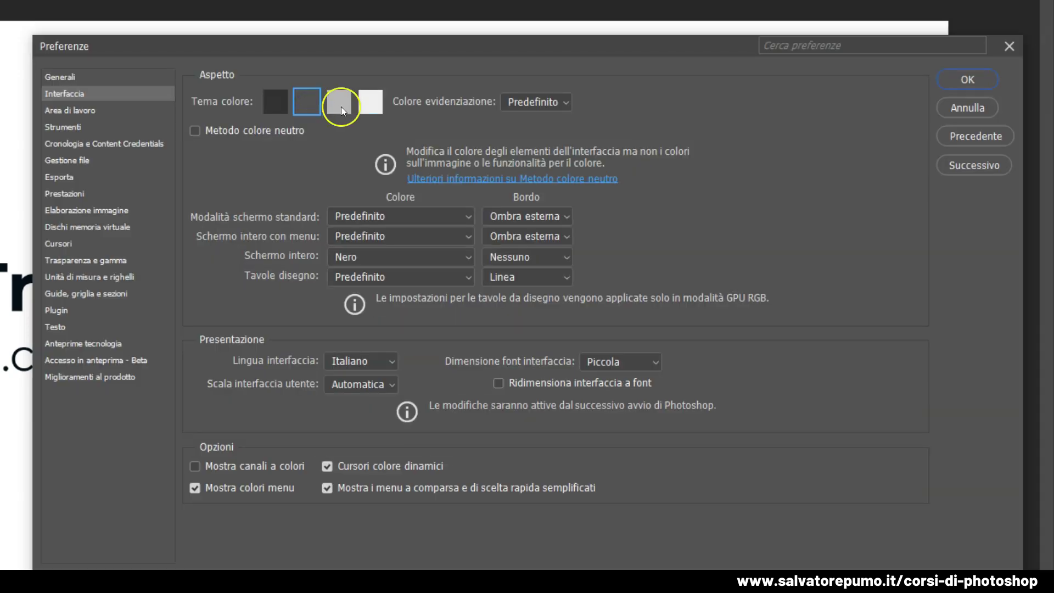
left_click(371, 103)
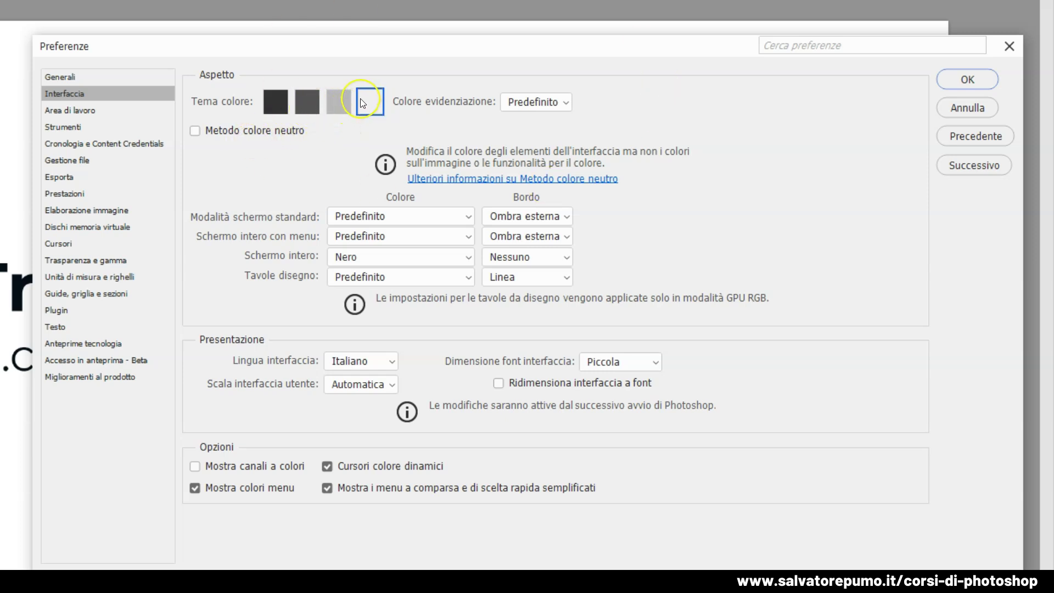
left_click(309, 102)
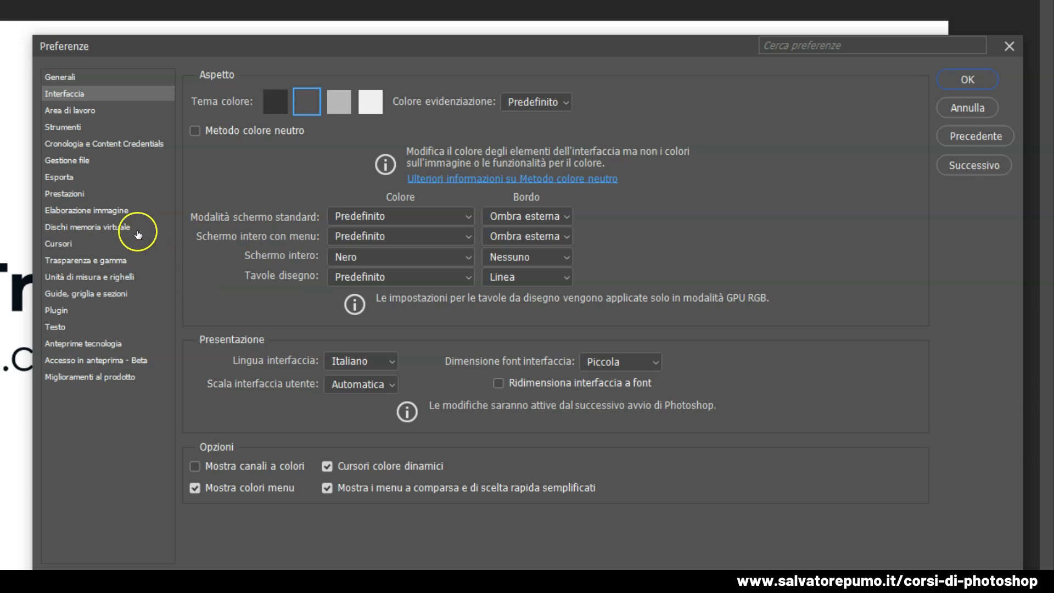
Turn off Overscroll in the Tools preferences and confirm the Preferences with OK
left_click(89, 113)
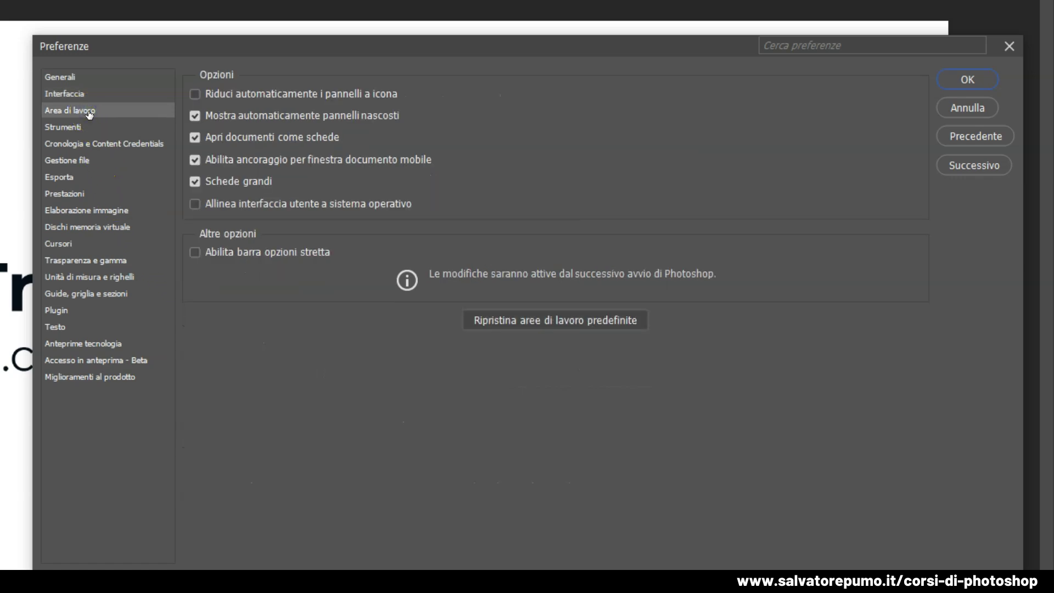
left_click(75, 130)
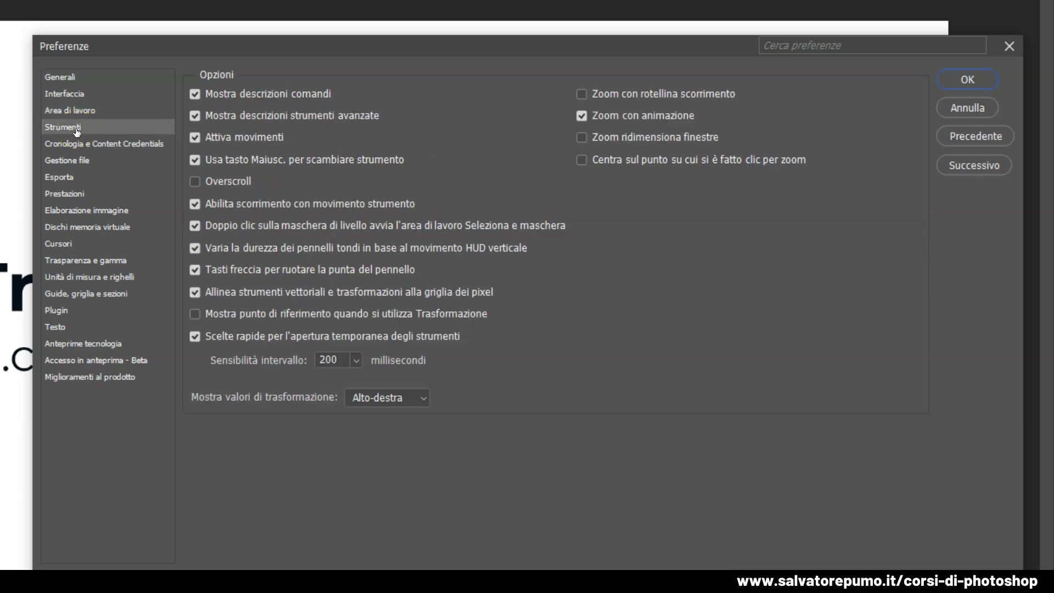
left_click(218, 182)
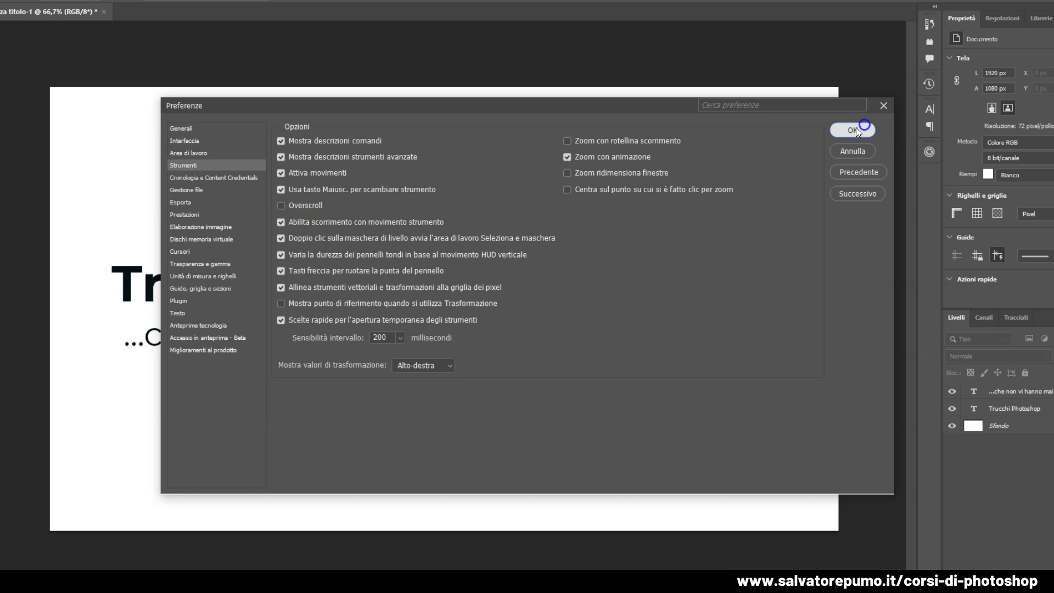
left_click(970, 80)
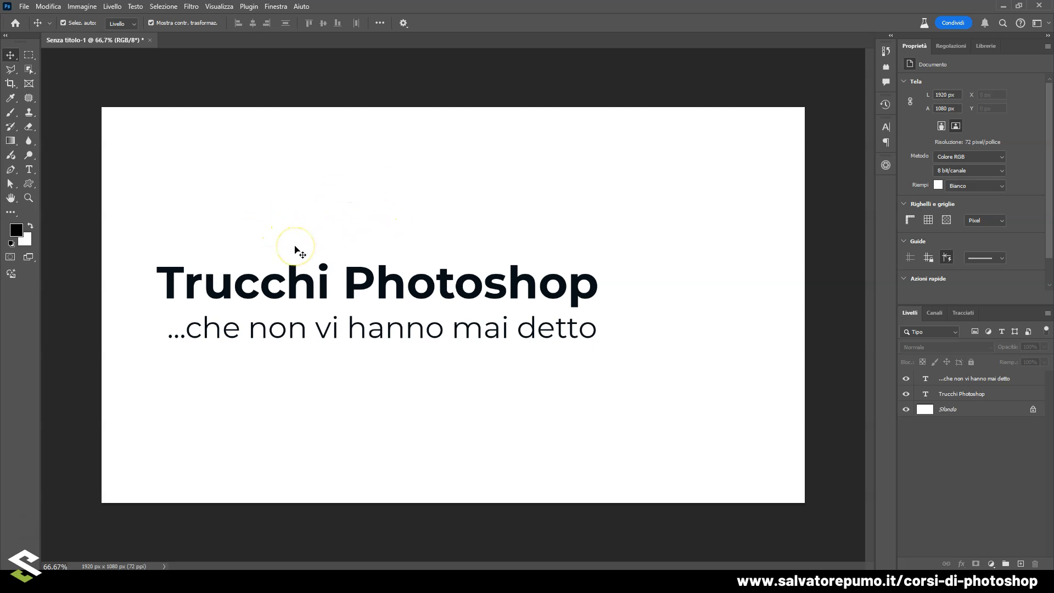
Pan around the title slide at 100% zoom, zoom back out, then reopen the Edit menu
key("ctrl+1")
left_click_drag(330, 219, 457, 180)
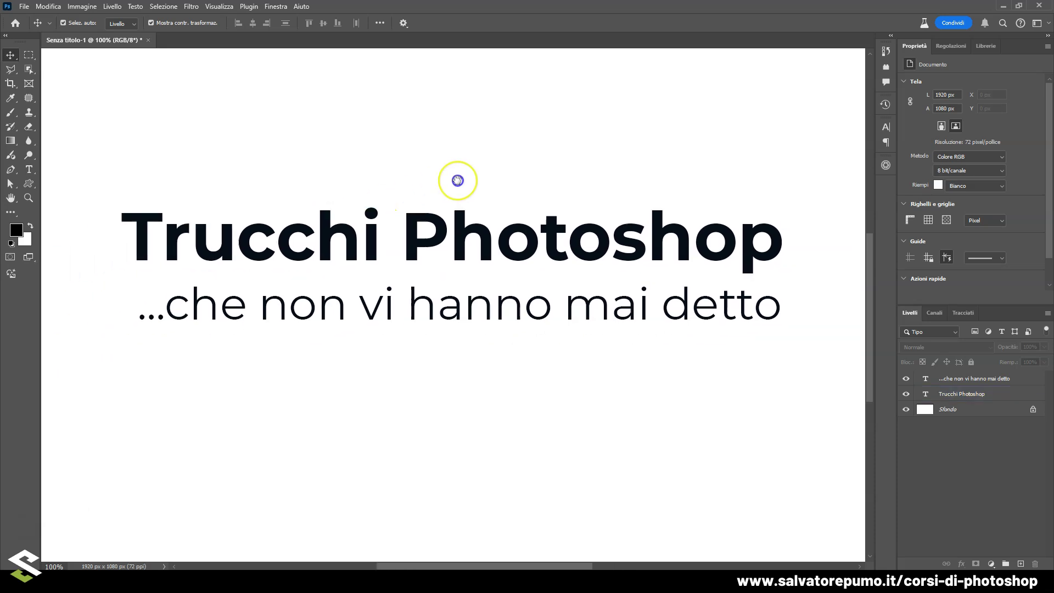
left_click_drag(300, 359, 184, 417)
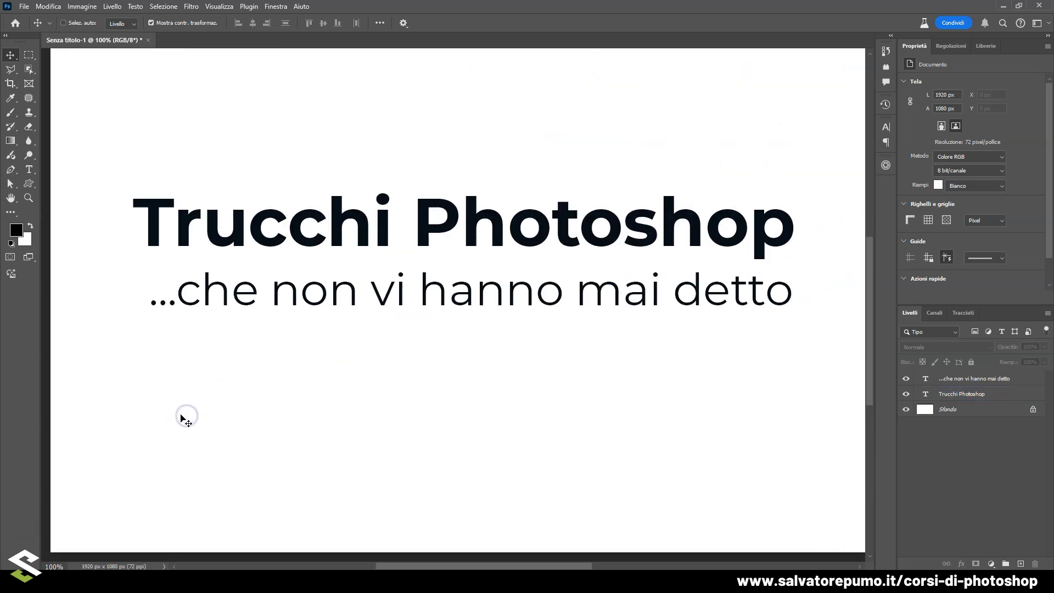
key("ctrl+minus")
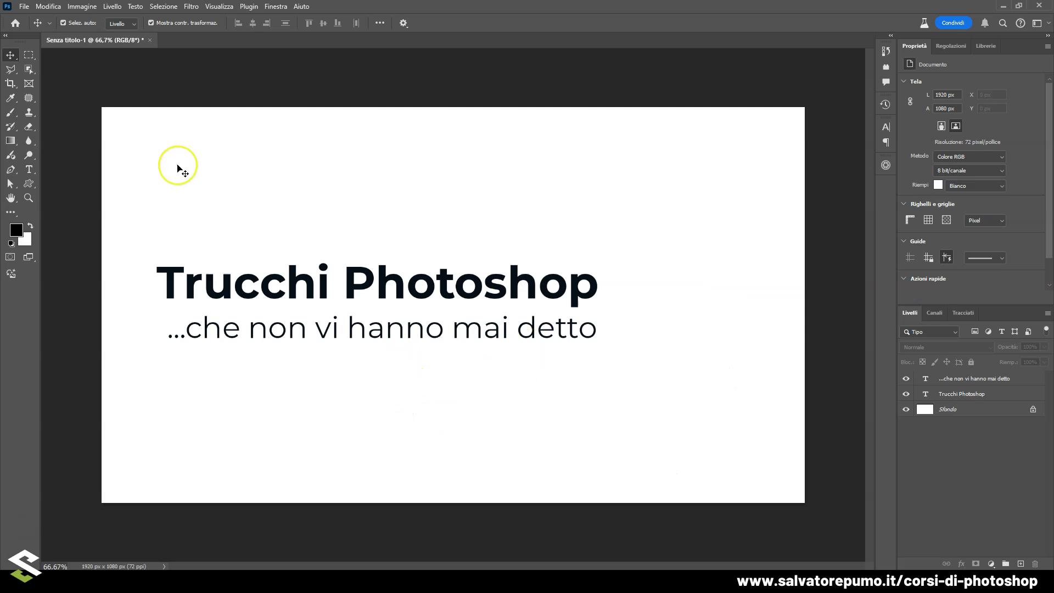
left_click(19, 8)
mouse_move(99, 496)
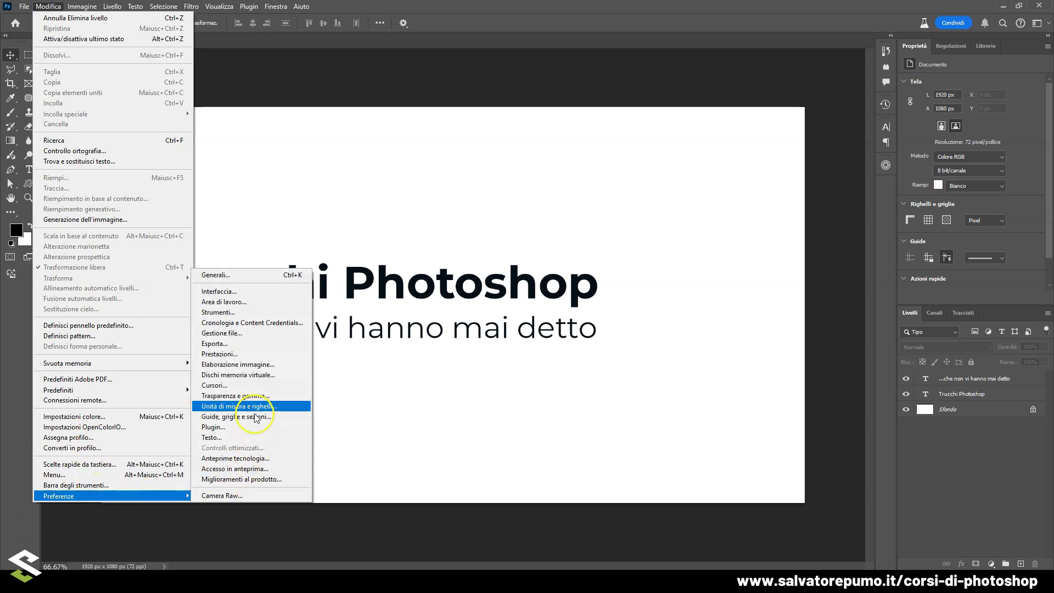
Re-enable Overscroll in the Tools preferences, confirm, and drag the canvas to test it
left_click(252, 312)
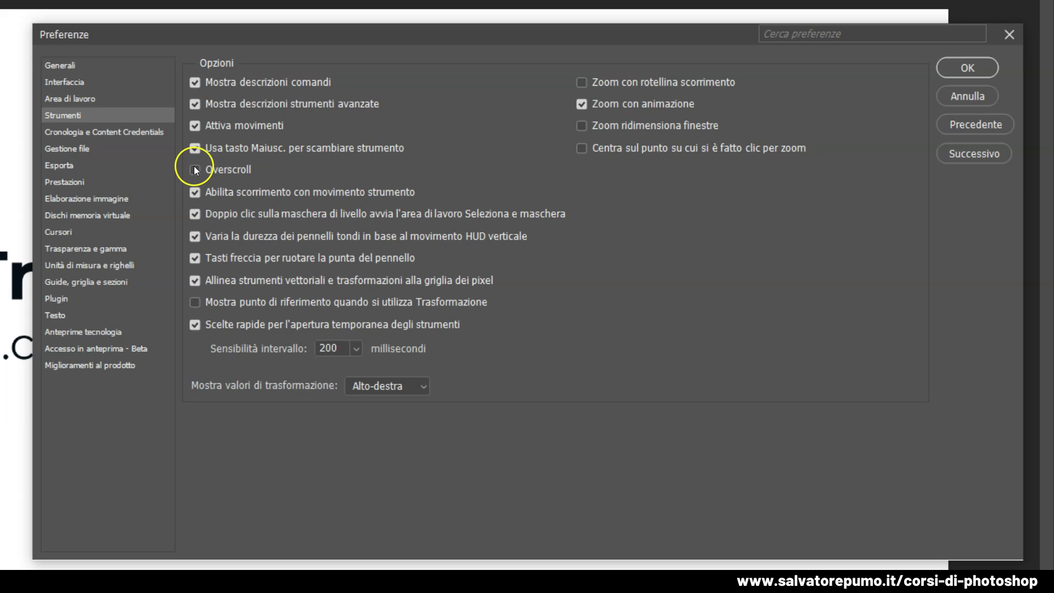
left_click(195, 170)
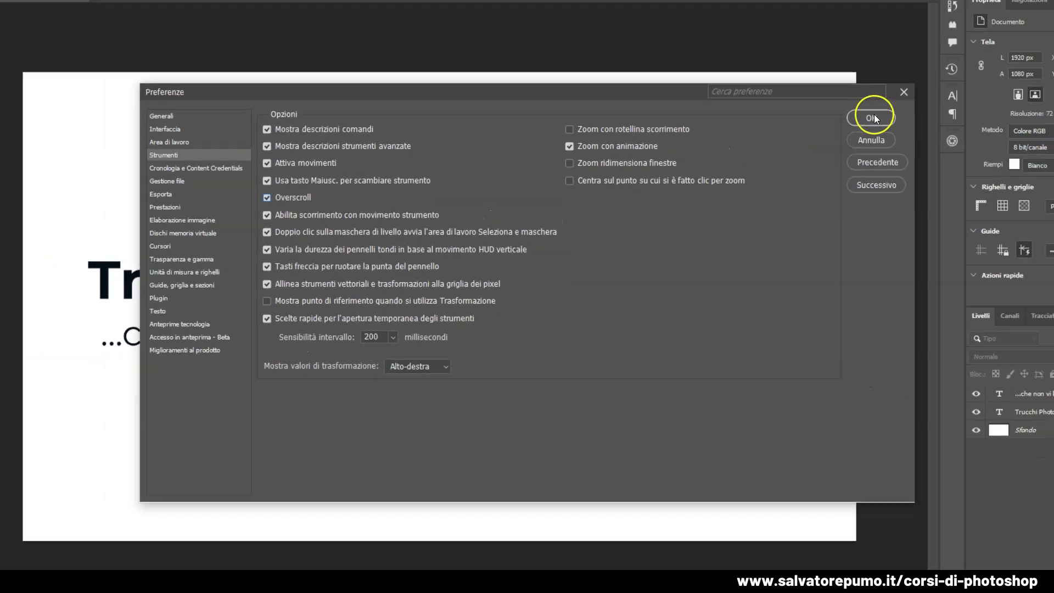
left_click(968, 67)
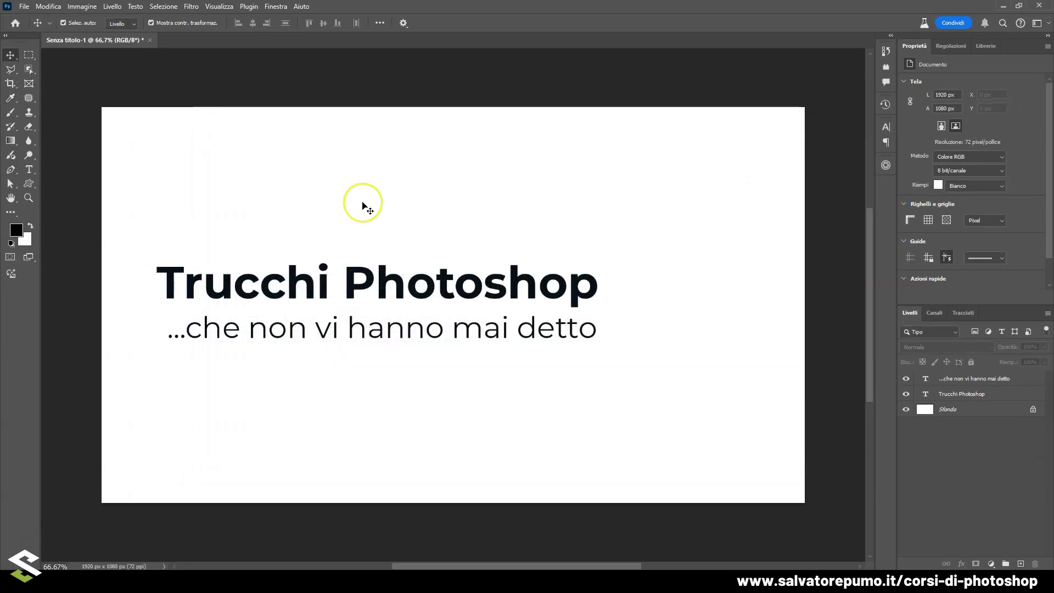
mouse_move(323, 211)
left_mouse_down()
mouse_move(520, 188)
mouse_move(353, 311)
mouse_move(403, 215)
left_mouse_up()
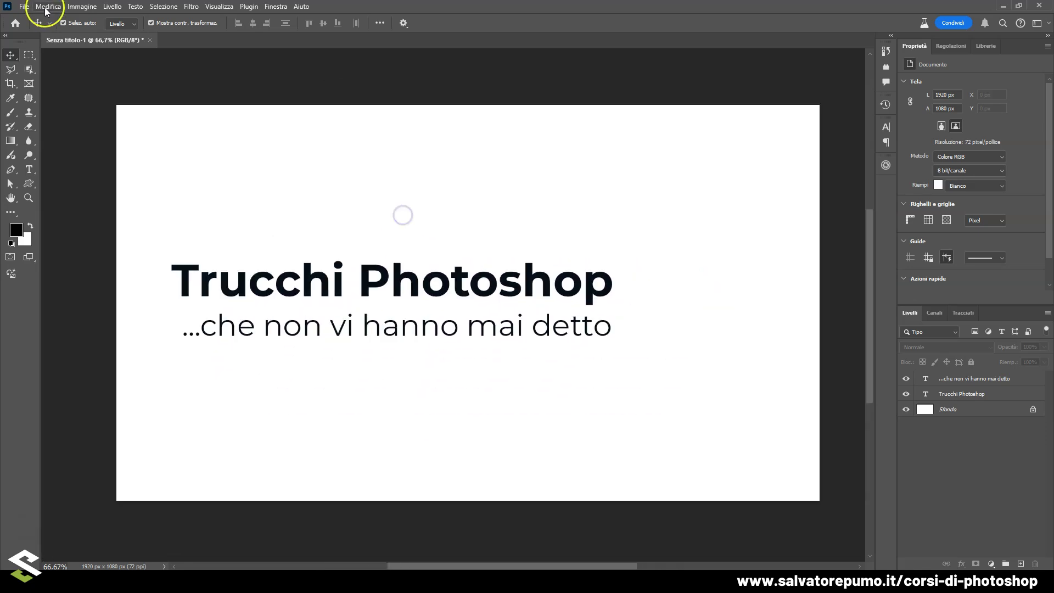
left_click(46, 7)
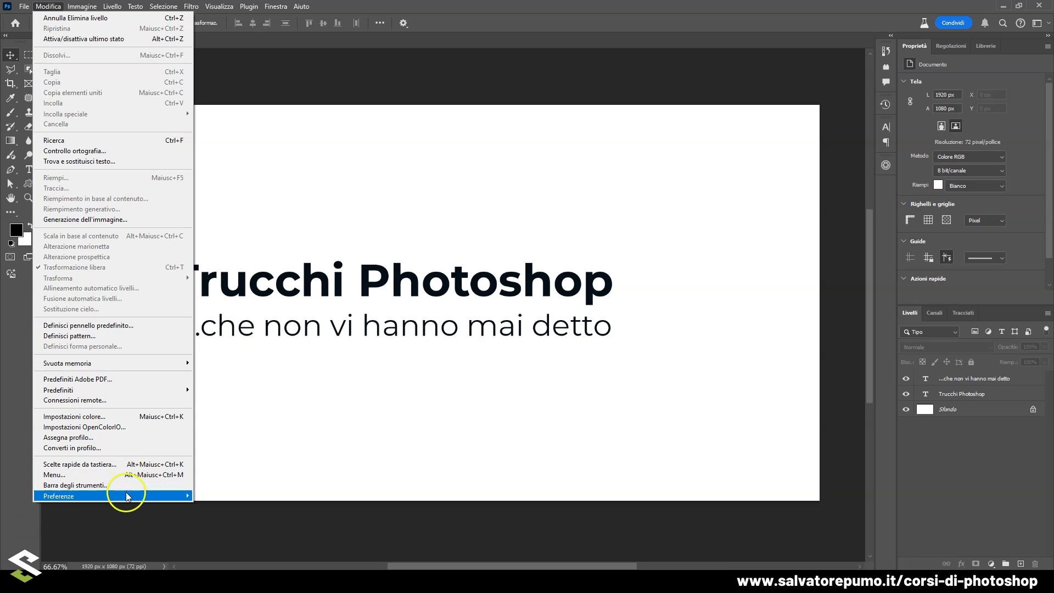
mouse_move(111, 496)
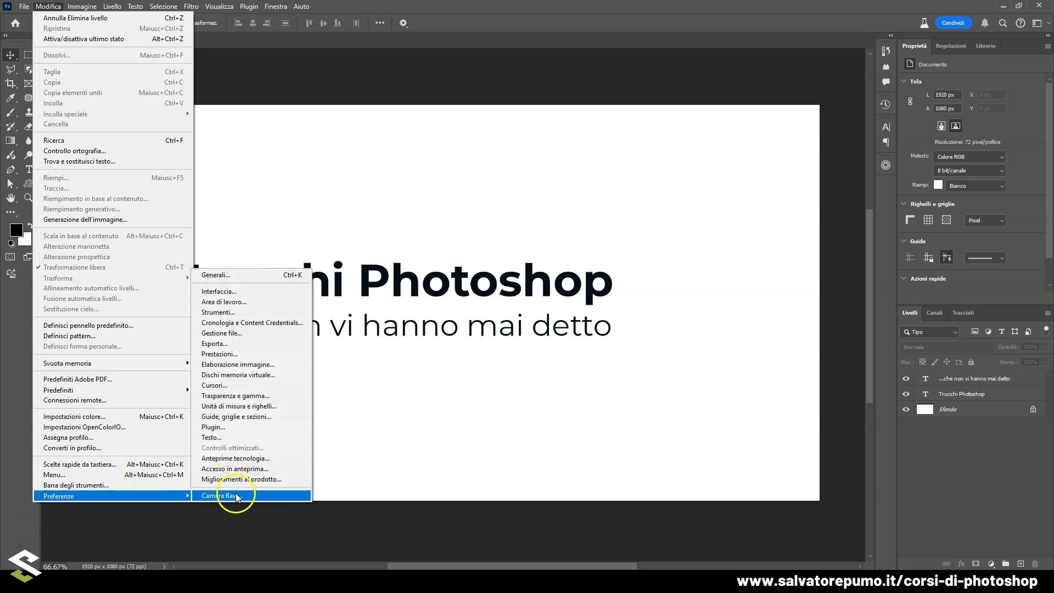
Turn on automatic recovery saving every 5 minutes in the File Handling preferences
left_click(238, 280)
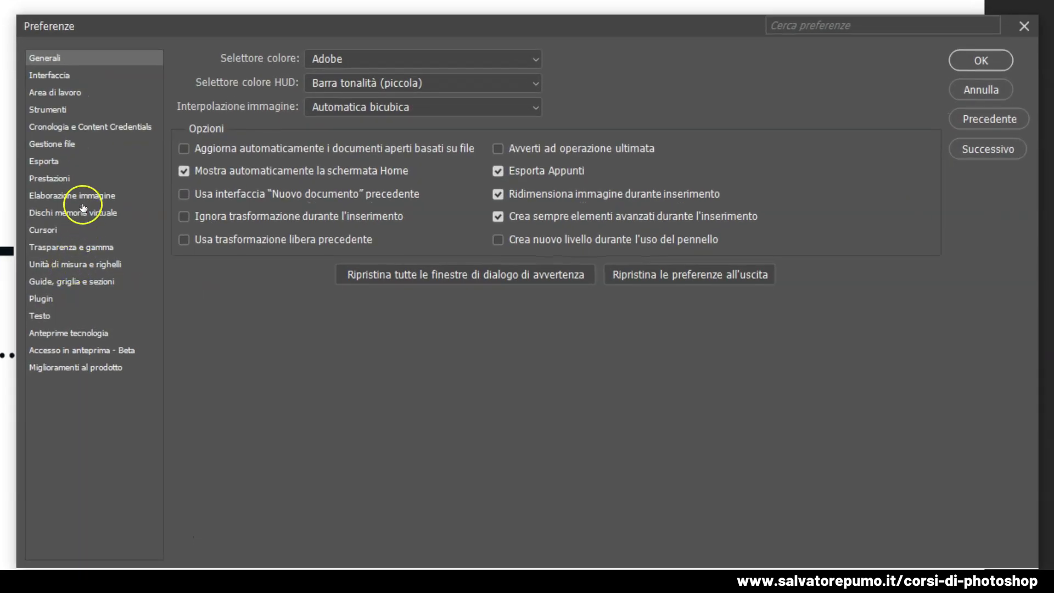
left_click(70, 148)
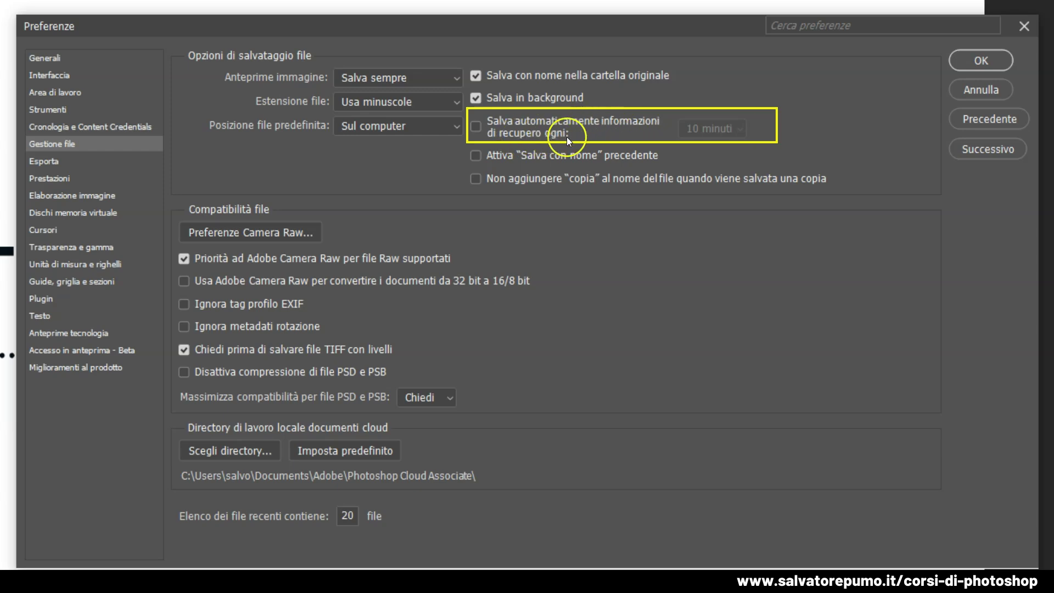
left_click(476, 126)
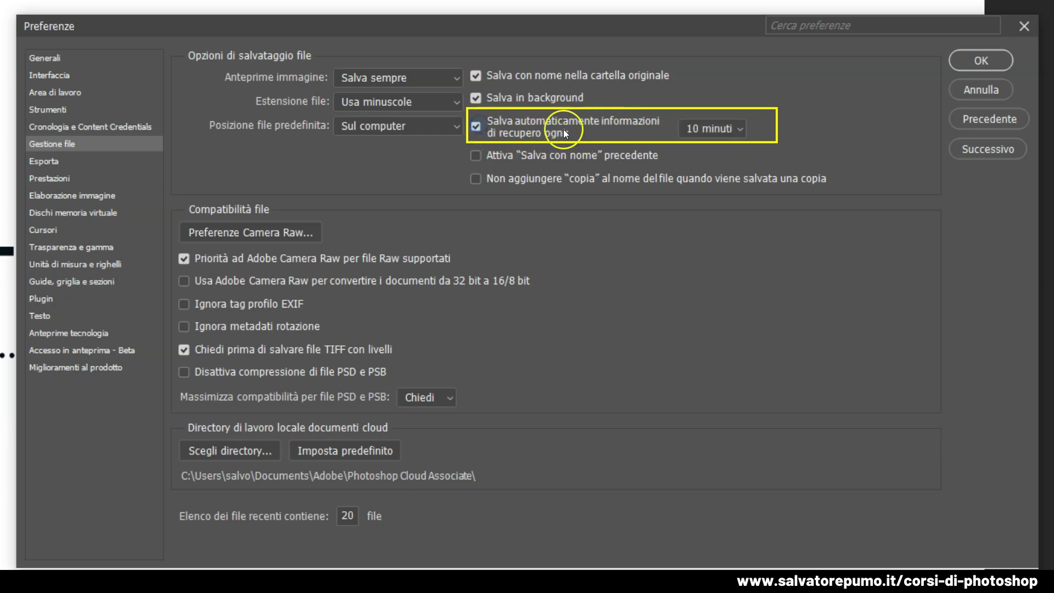
left_click(714, 128)
left_click(717, 144)
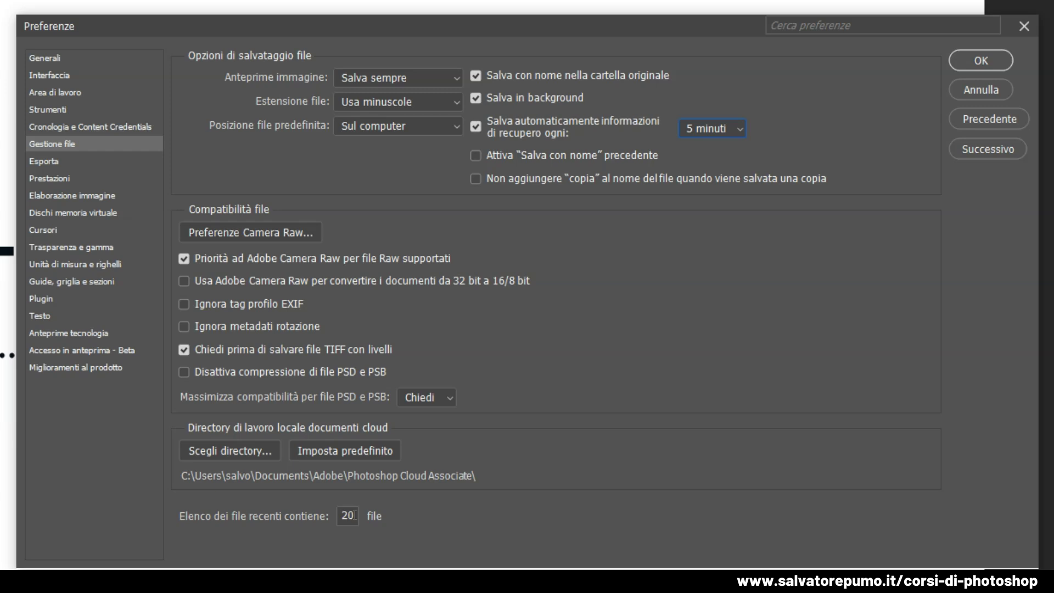
Set the recent-files list to 99 files and confirm the preferences
left_click(355, 514)
double_click(340, 513)
type("99")
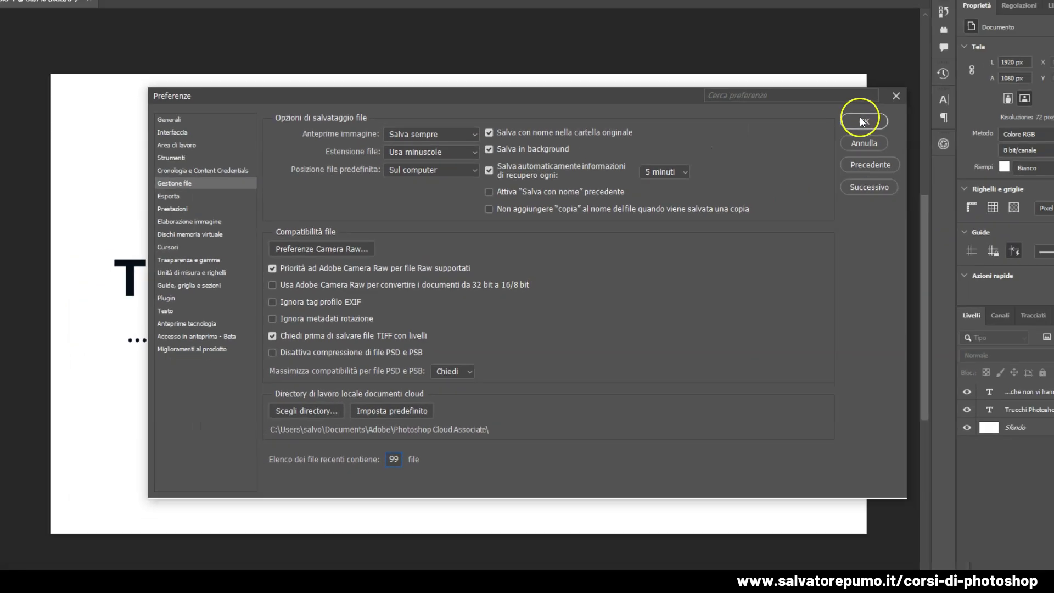
left_click(815, 144)
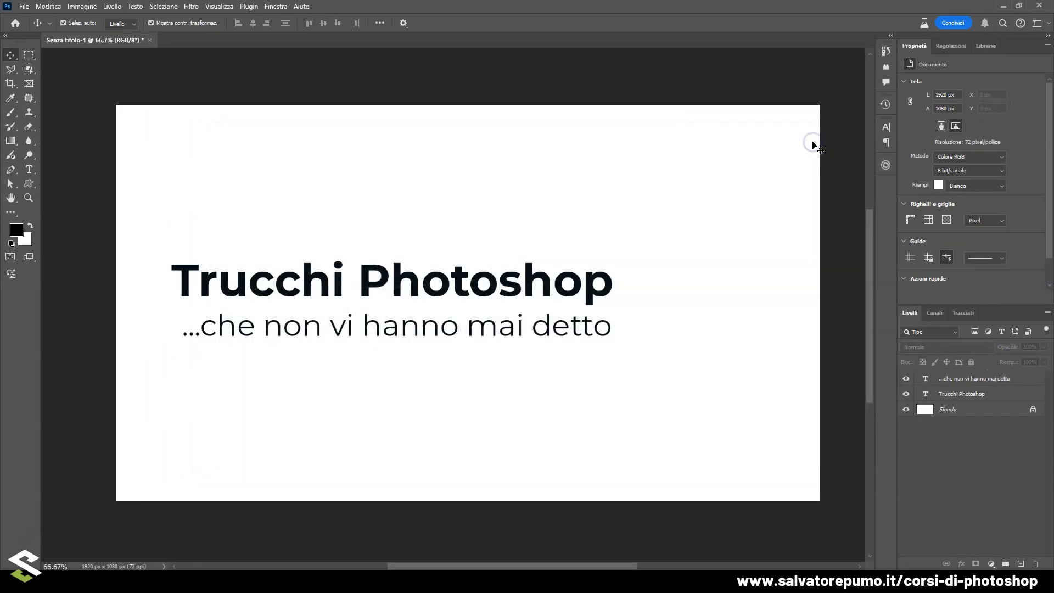
Check the recent files list without opening any, then show the Plugins menu with Open Icon and StockSolo
left_click(24, 6)
mouse_move(49, 71)
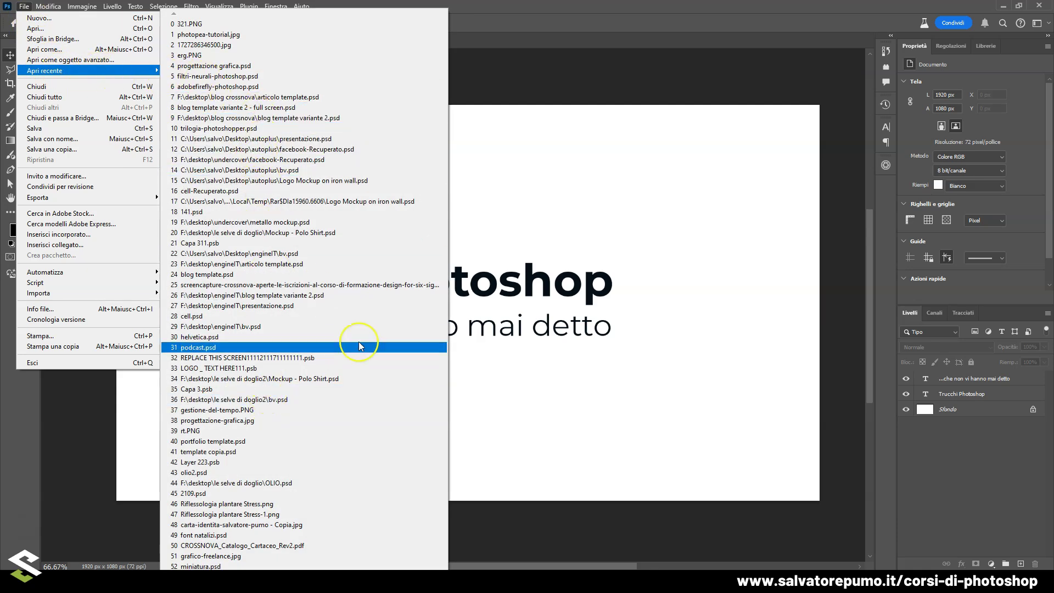
left_click(483, 406)
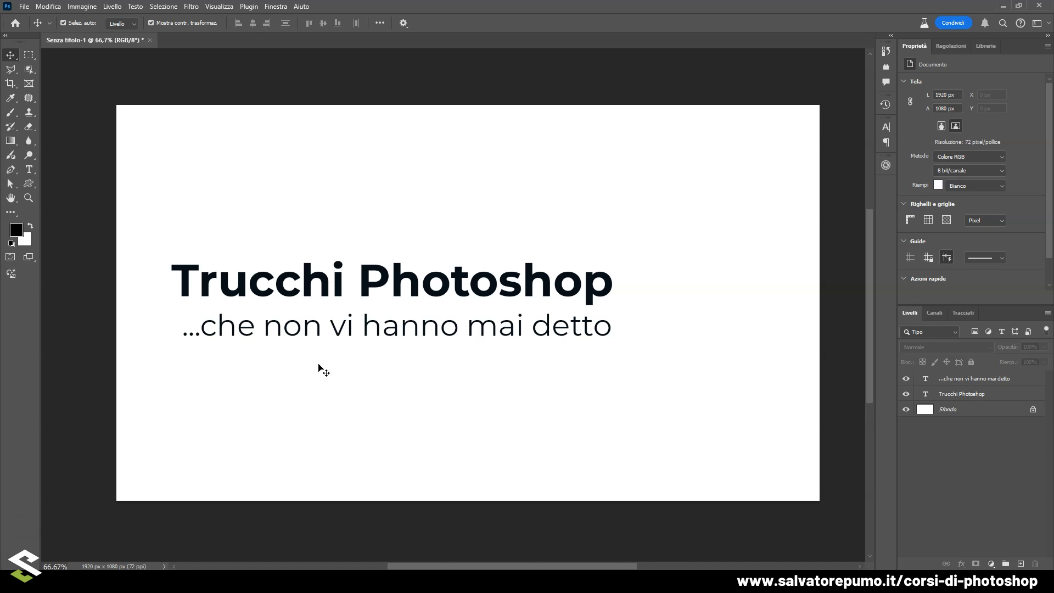
left_click(316, 355)
left_click(248, 6)
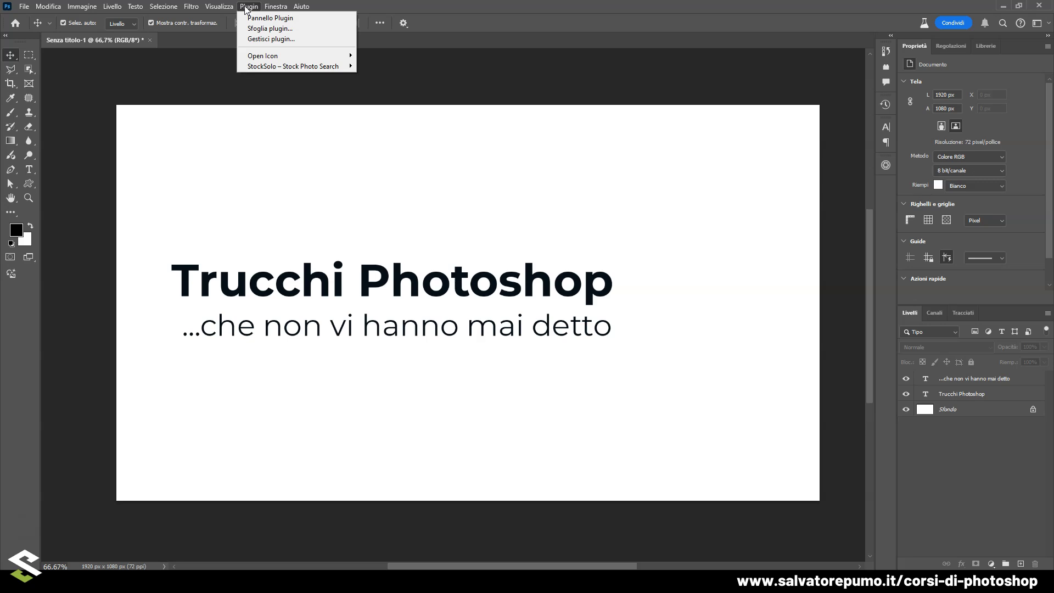
left_click(250, 184)
left_click(10, 276)
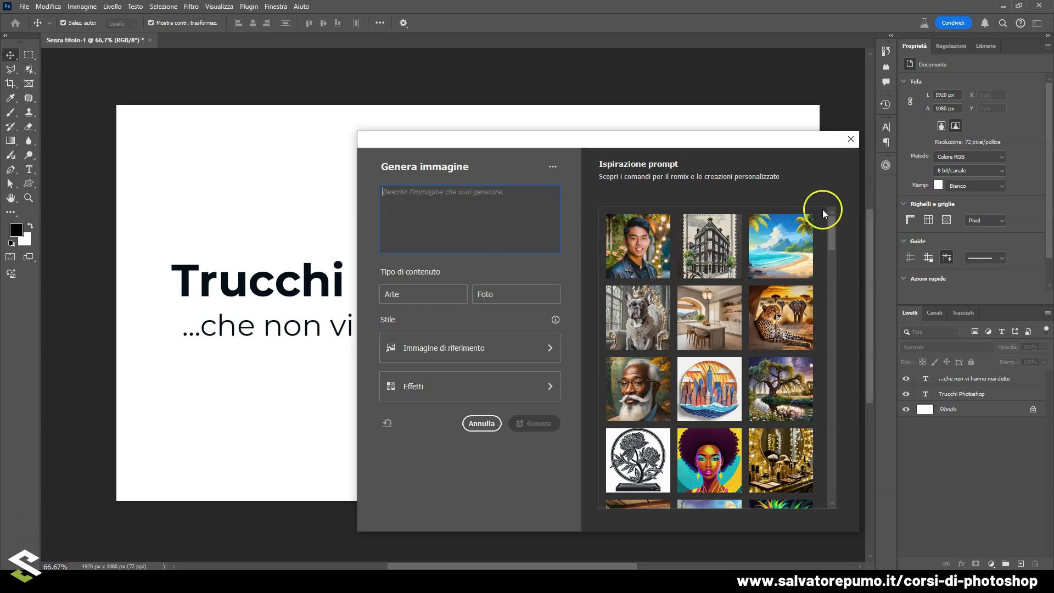
scroll(748, 354, "down", 5)
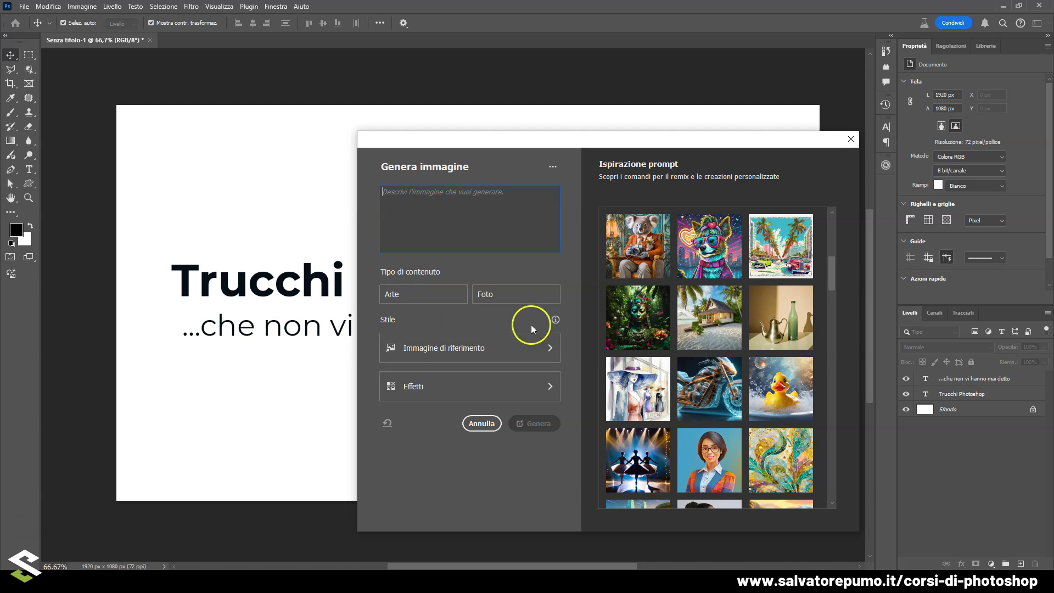
left_click(851, 139)
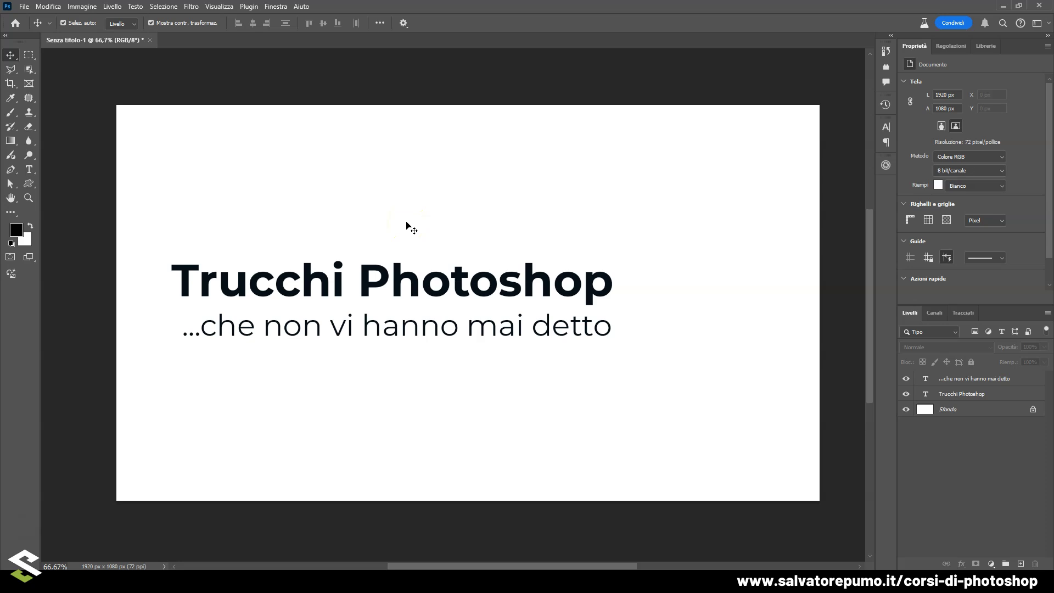
left_click(253, 10)
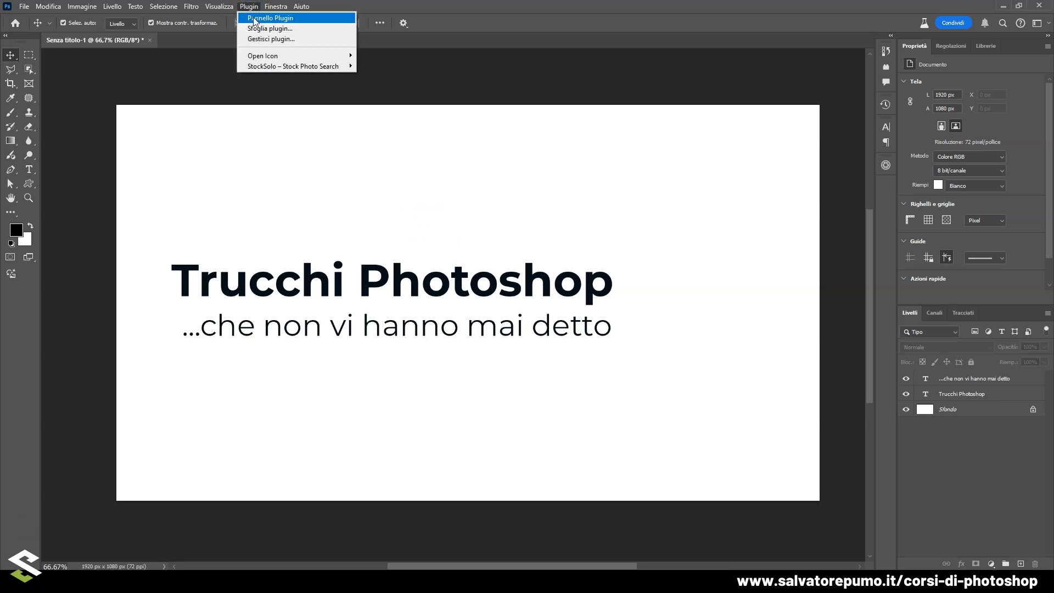
left_click(261, 29)
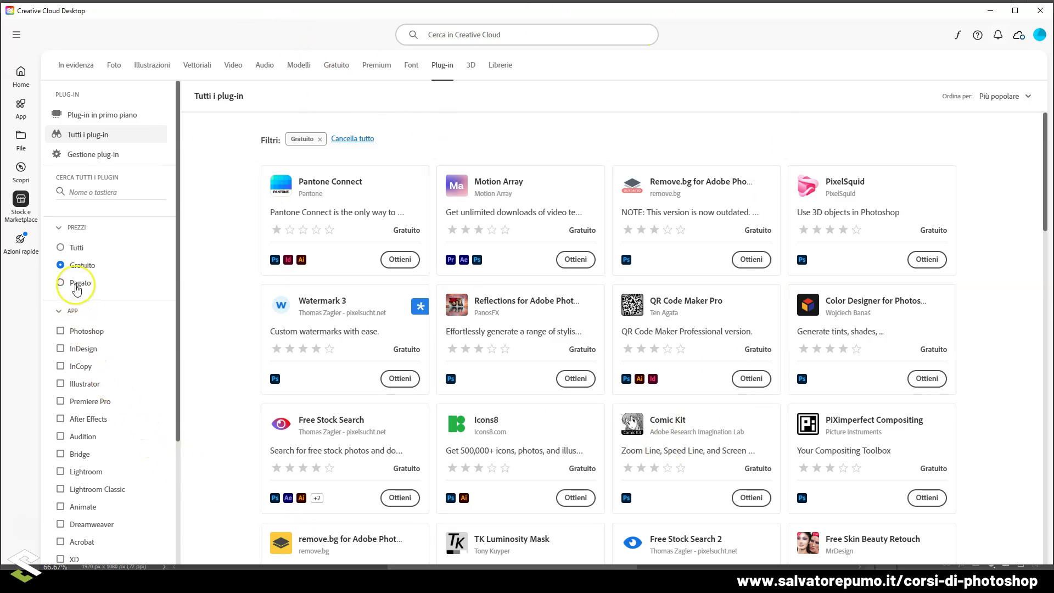
left_click(61, 330)
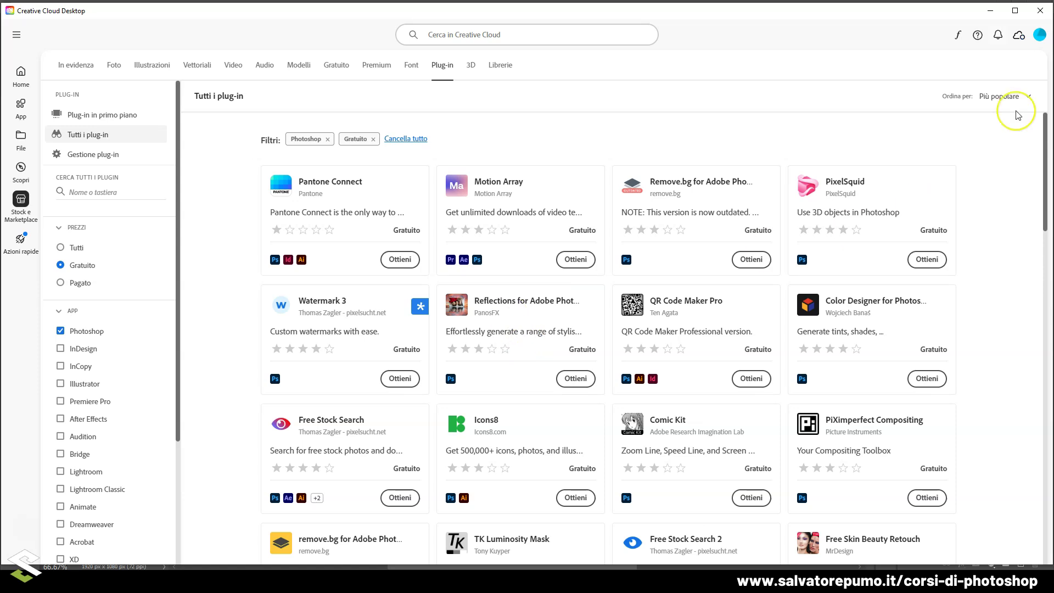
left_click(1040, 10)
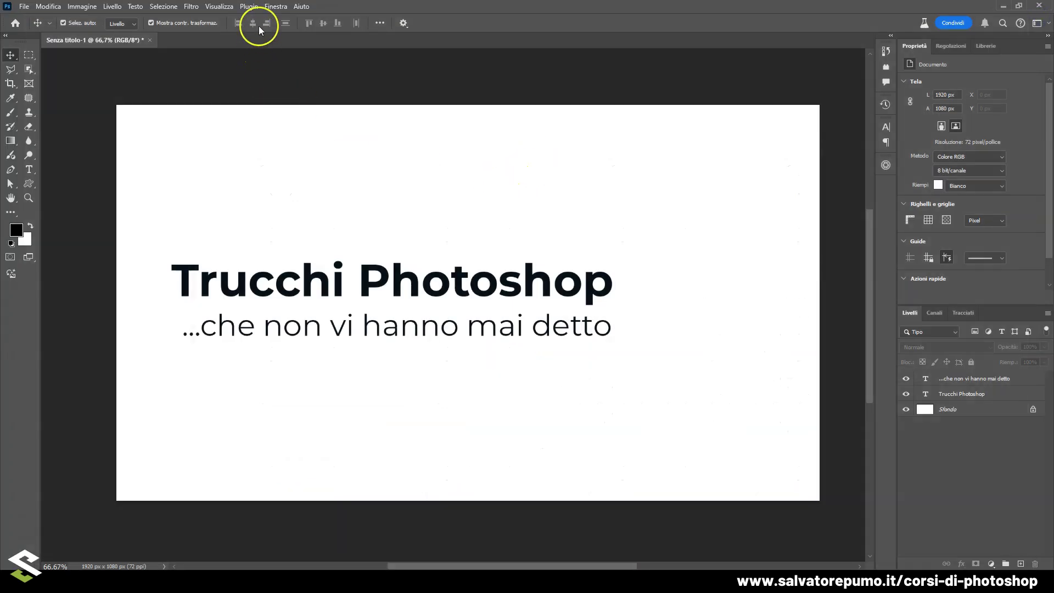
Launch the Open Icon plug-in and place an Instagram icon from the 'insta' results
left_click(250, 7)
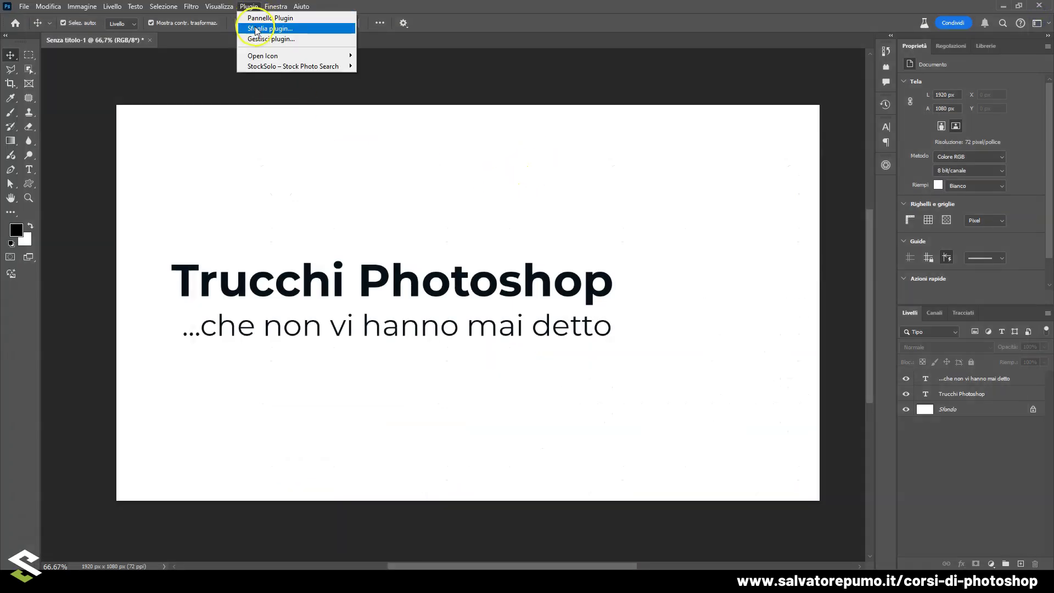
left_click(259, 22)
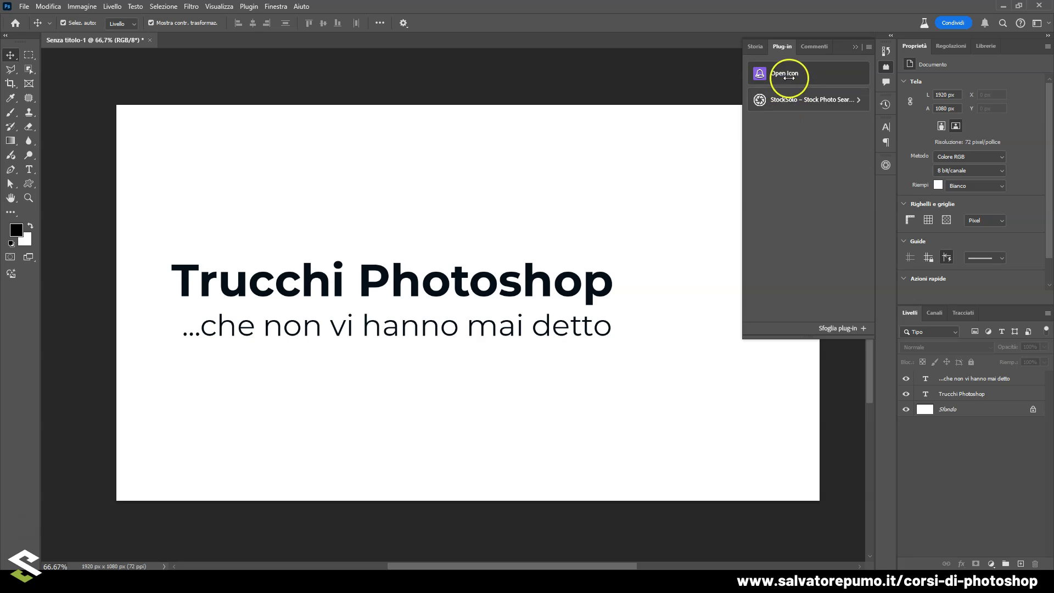
left_click(784, 78)
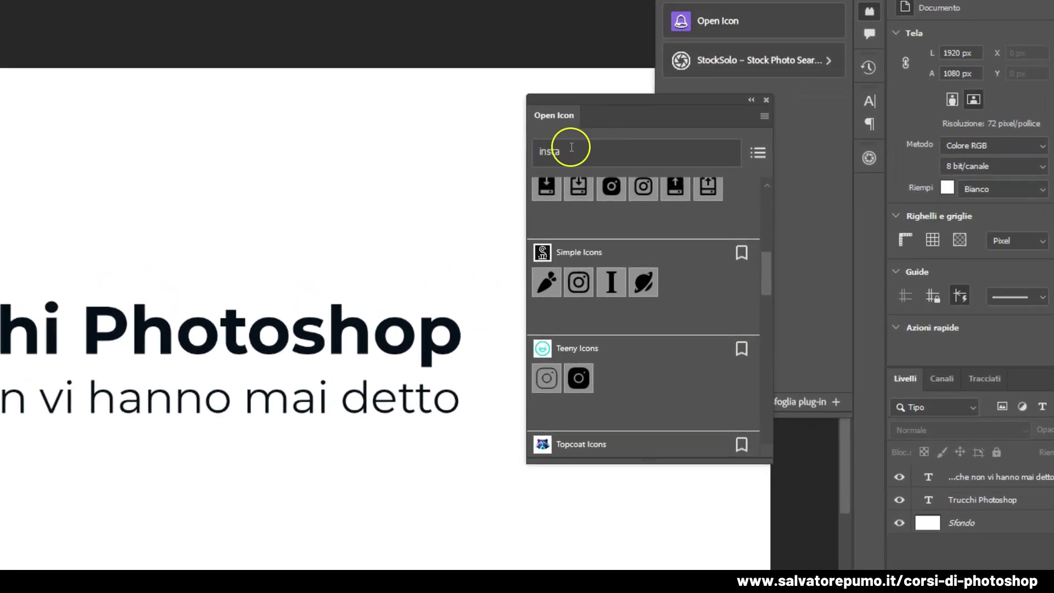
type("insta")
double_click(570, 147)
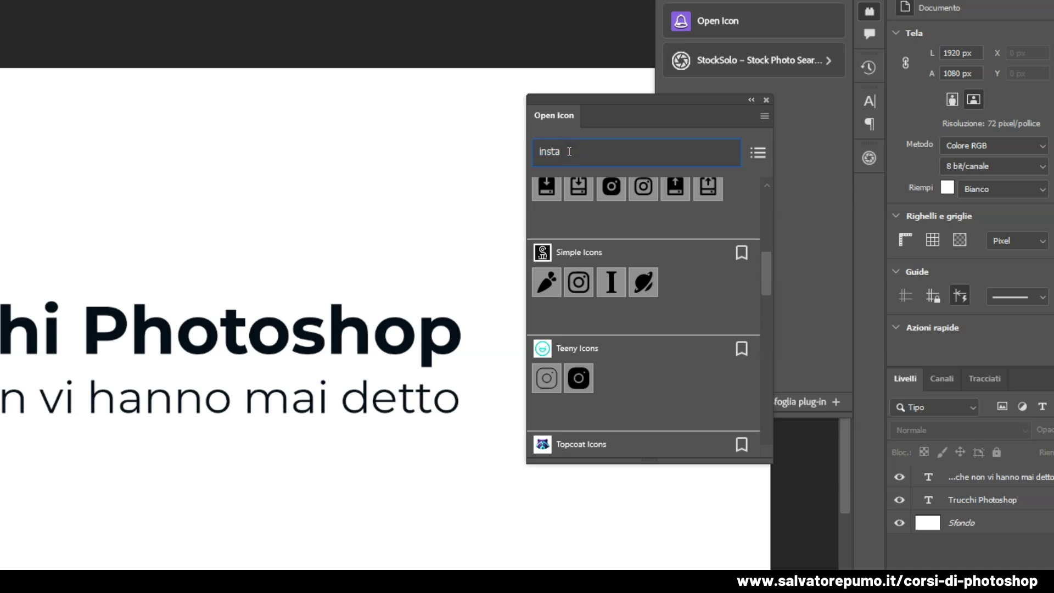
scroll(585, 360, "down", 3)
left_click(547, 403)
left_click(282, 395)
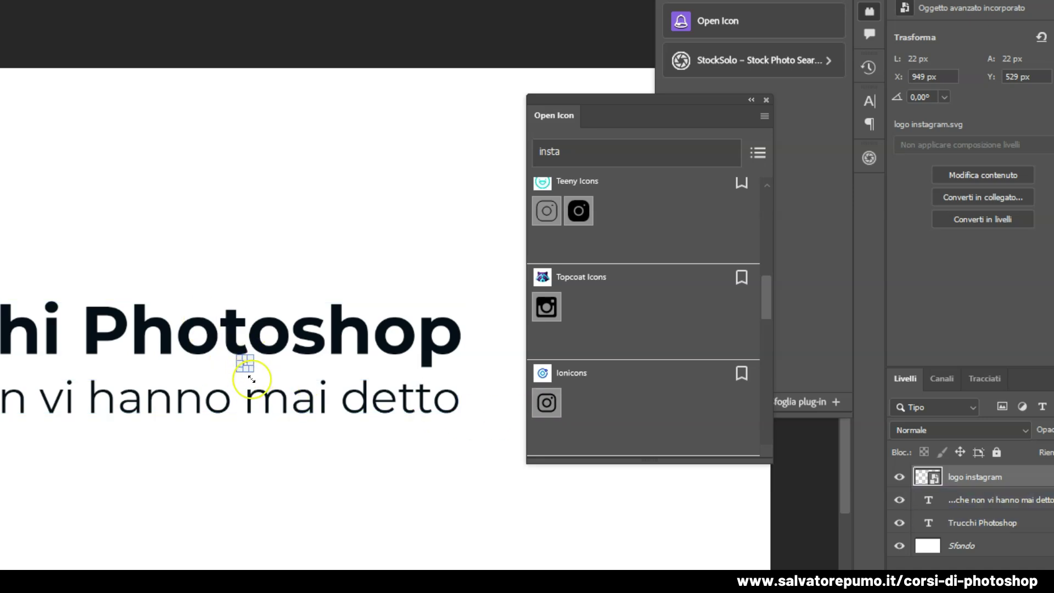
Scale the Instagram icon to about 168 px below the subtitle, then reselect its layer
mouse_move(258, 377)
left_mouse_down()
mouse_move(290, 430)
mouse_move(227, 422)
mouse_move(238, 420)
left_mouse_up()
left_click(266, 449)
left_click(338, 428)
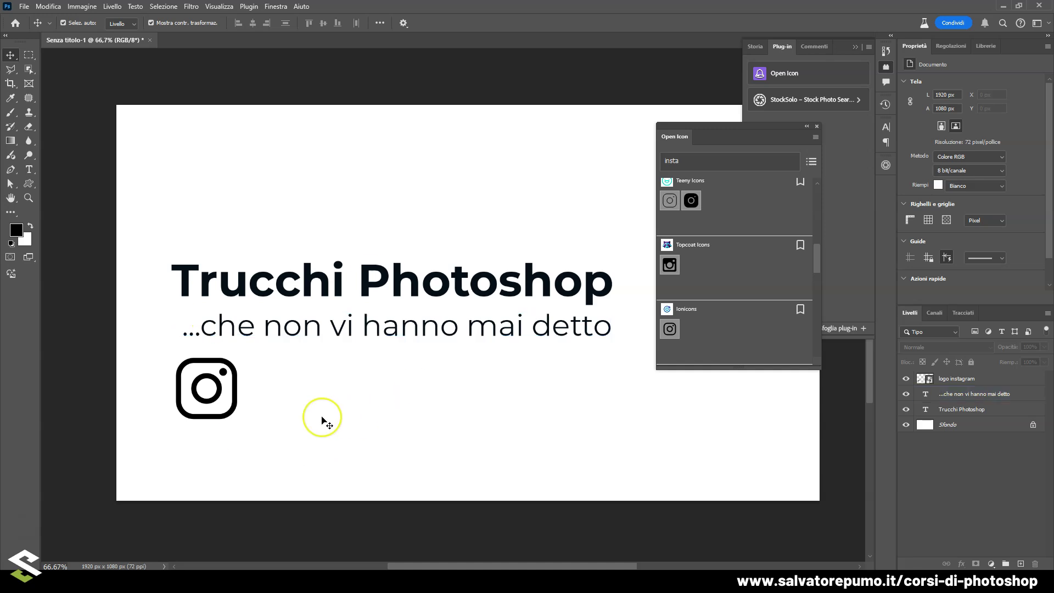
left_click(231, 408)
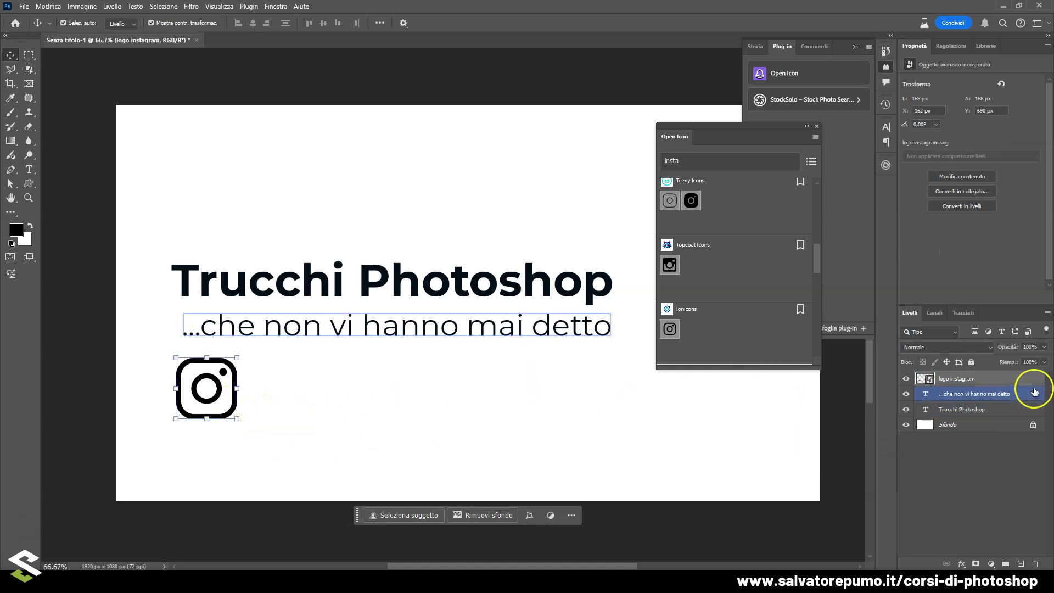
Add a magenta Color Overlay (Sovrapposizione colore) layer style to the Instagram logo
double_click(1017, 383)
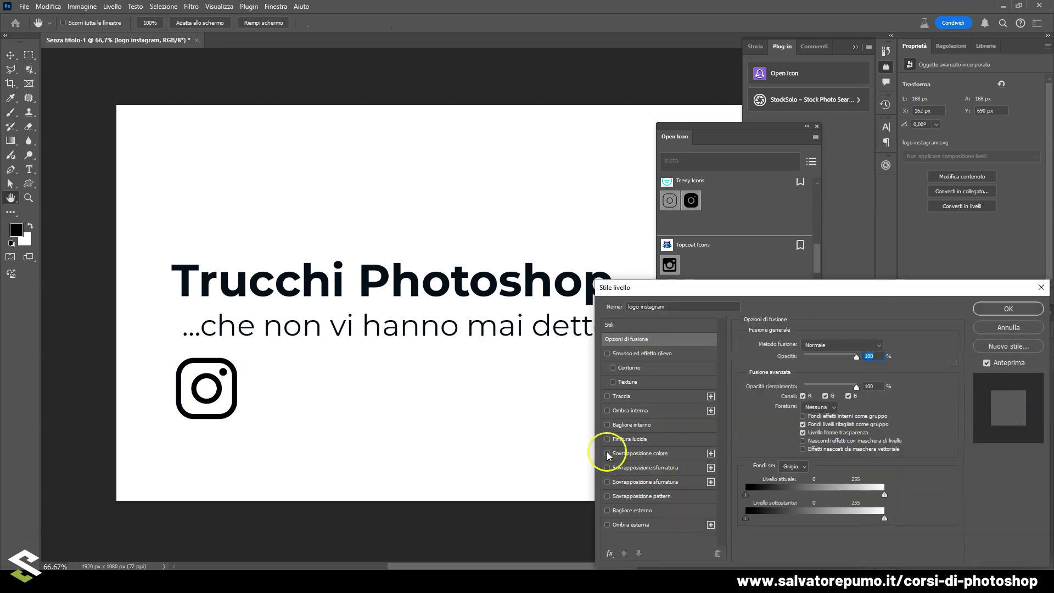
left_click(608, 454)
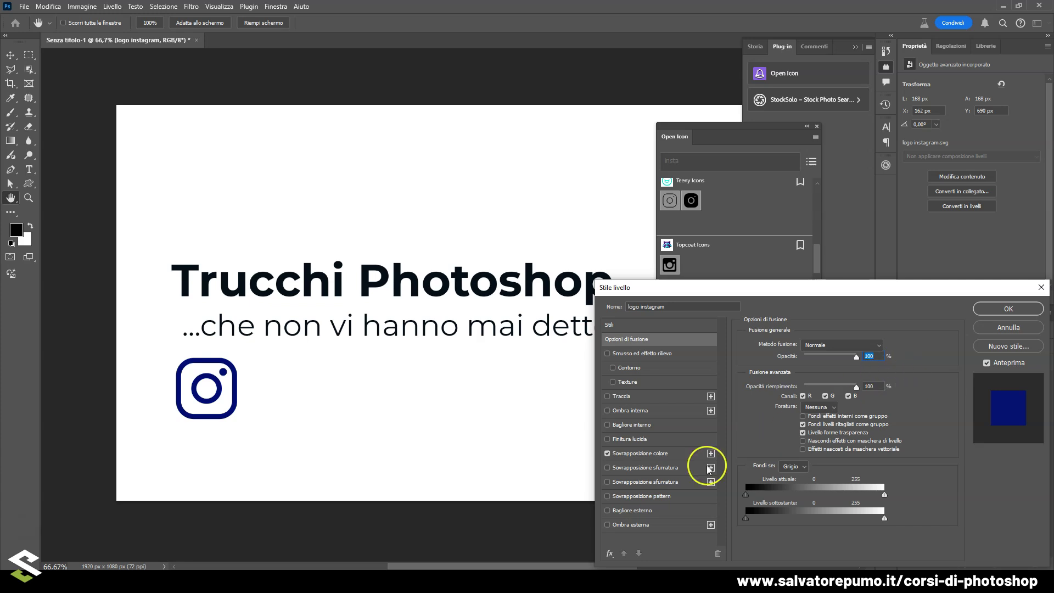
left_click(882, 346)
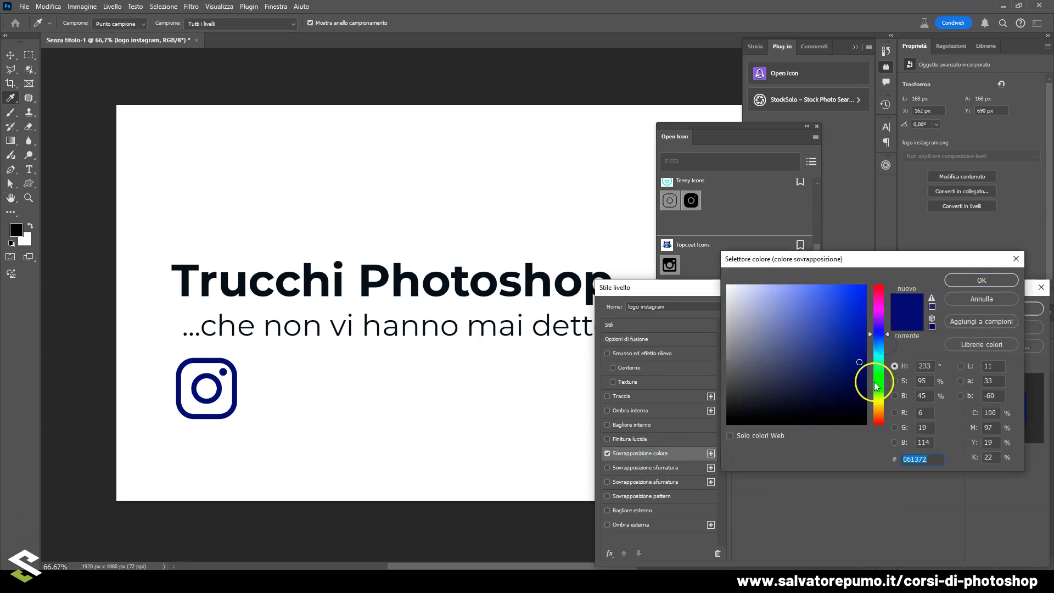
left_click(880, 308)
left_click(851, 297)
left_click(853, 338)
left_click(845, 315)
left_click(982, 280)
left_click(1010, 308)
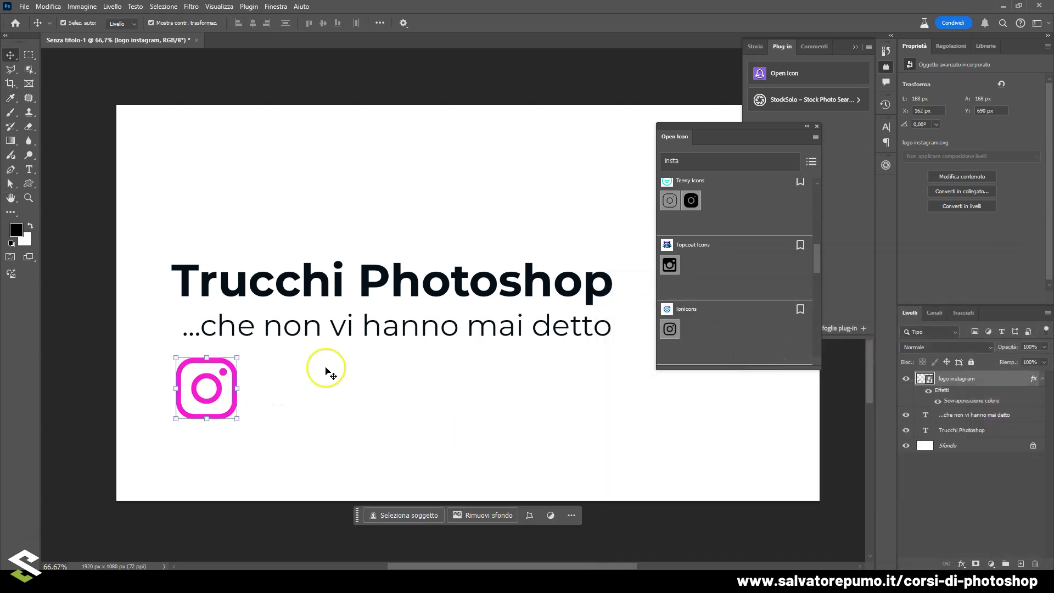
Deselect the logo and close the Open Icon panel
left_click(490, 394)
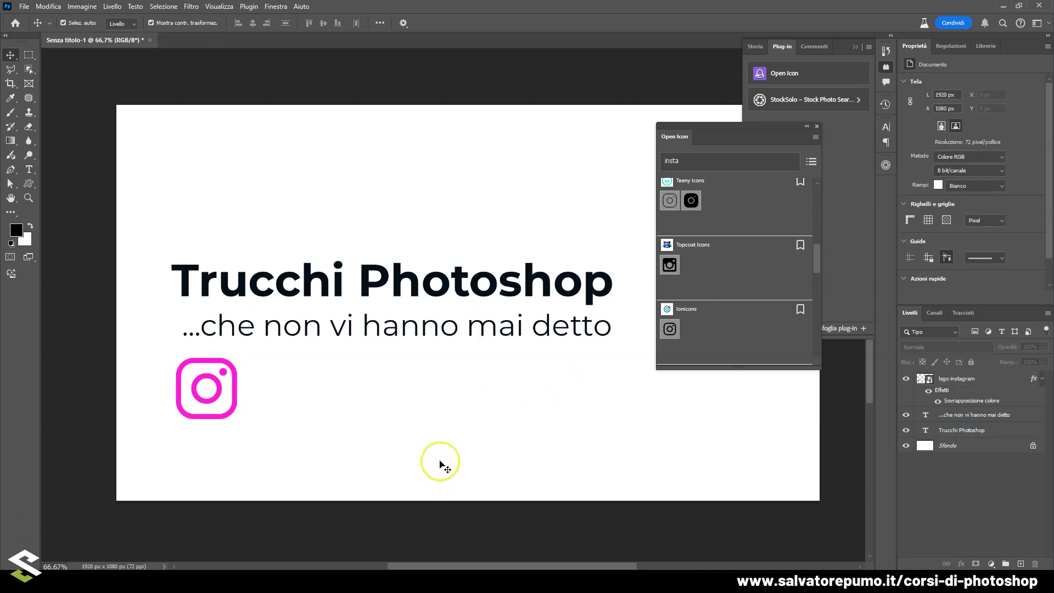
left_click(807, 126)
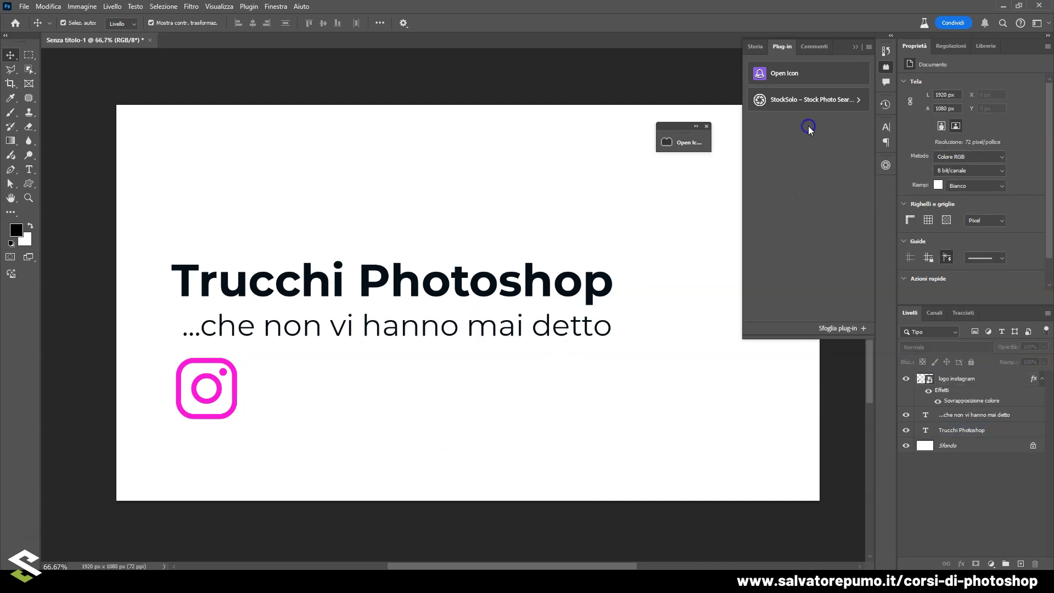
left_click(706, 126)
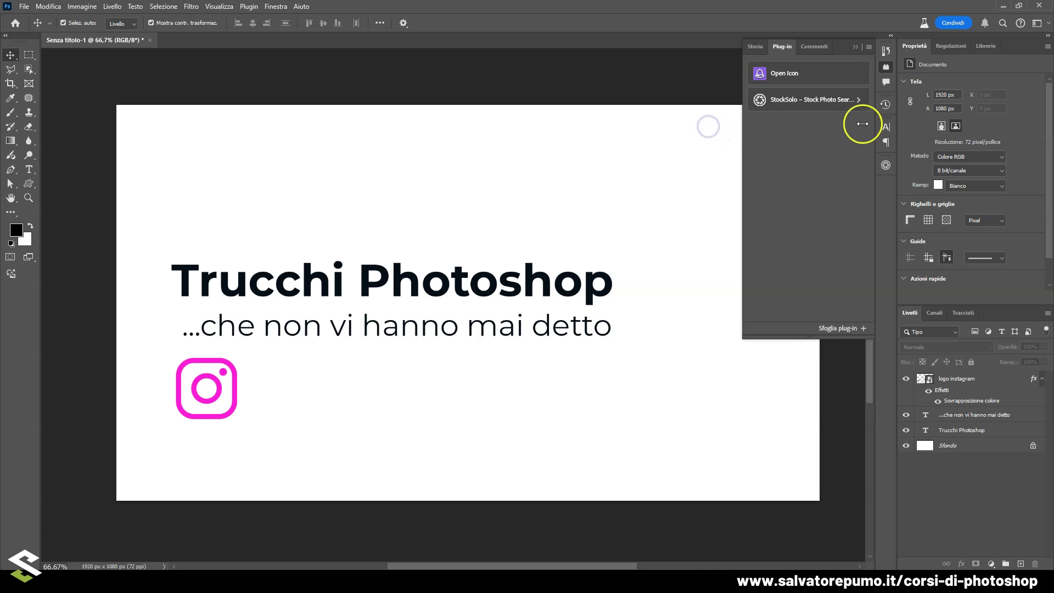
Expand StockSolo's options, reopen the Open Icon panel, and show the Plugin menu commands
left_click(845, 98)
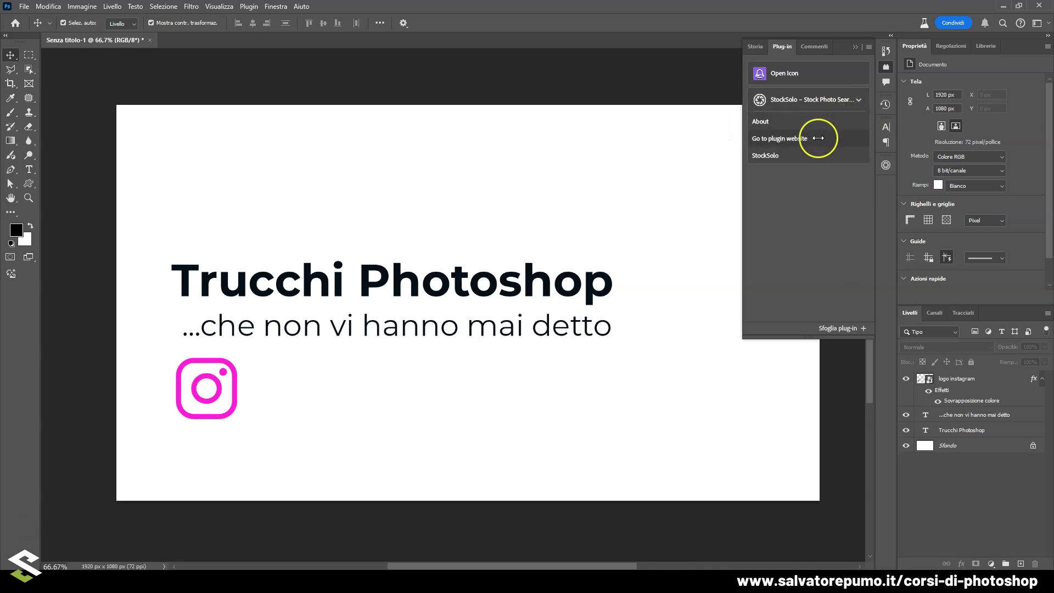
left_click(784, 73)
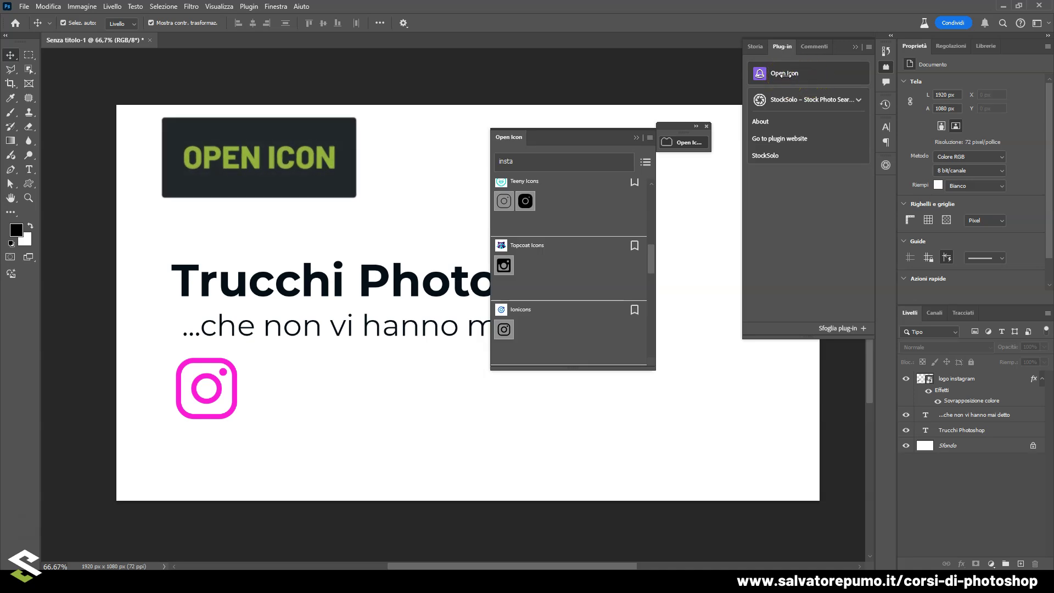
left_click(249, 6)
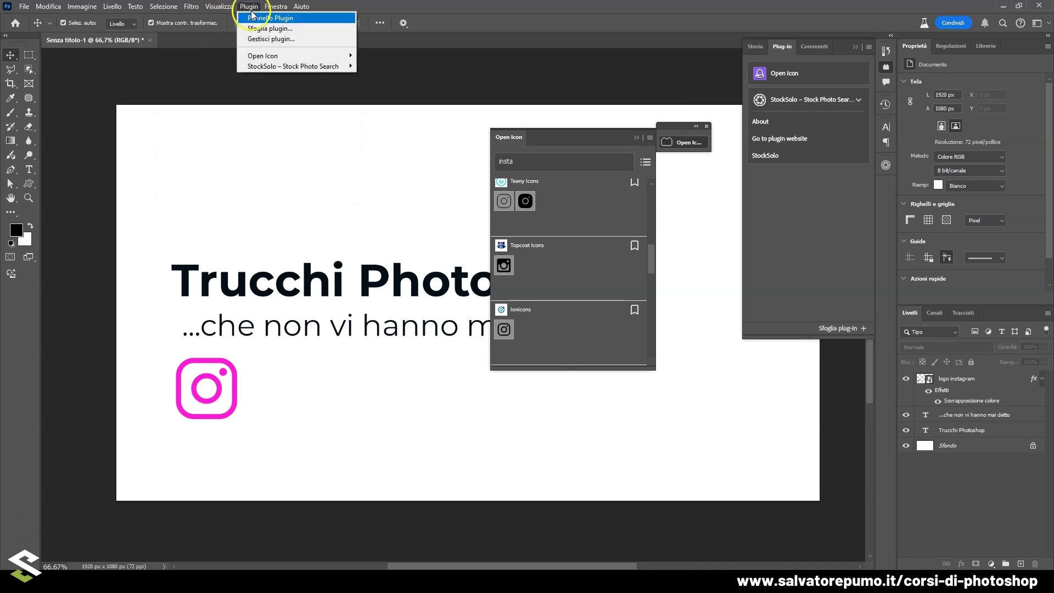
Search Creative Cloud for 'open icon' and view the installed OpenIcon plug-in's details
left_click(256, 30)
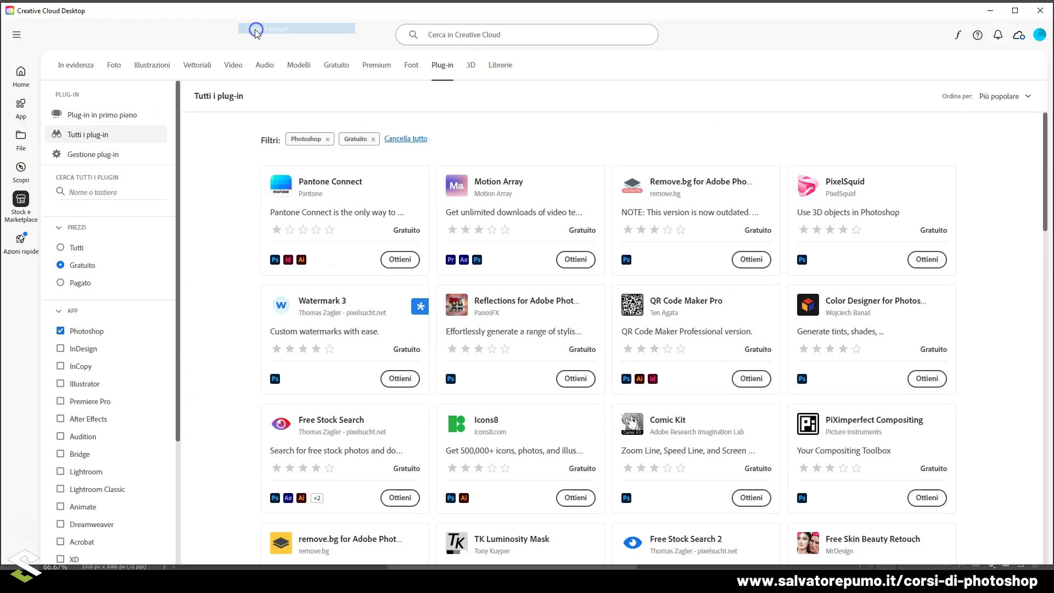
left_click(463, 36)
type("open icon")
key("Return")
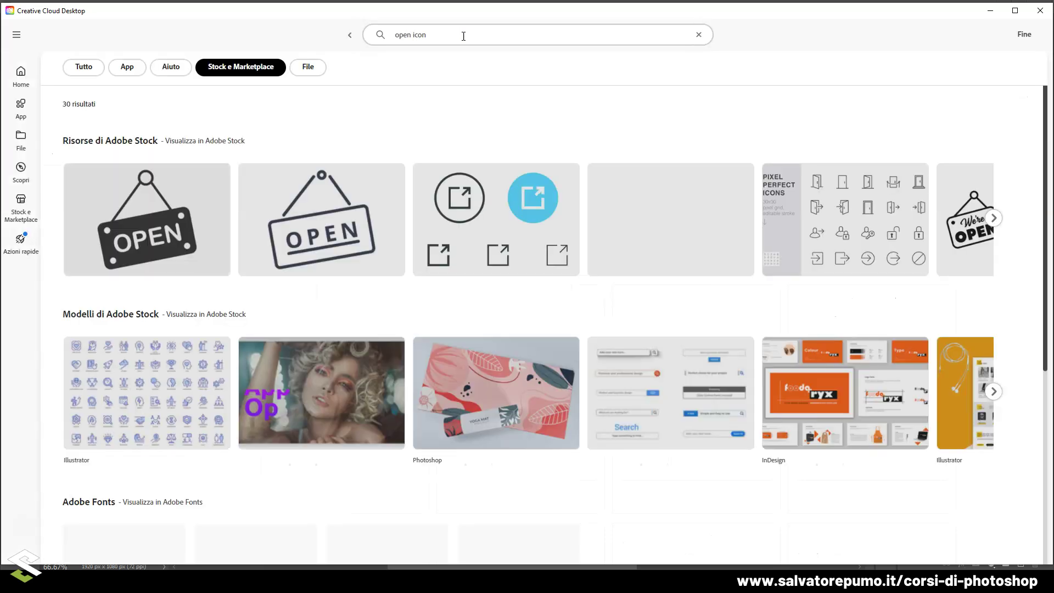
scroll(453, 159, "down", 5)
scroll(453, 166, "down", 1)
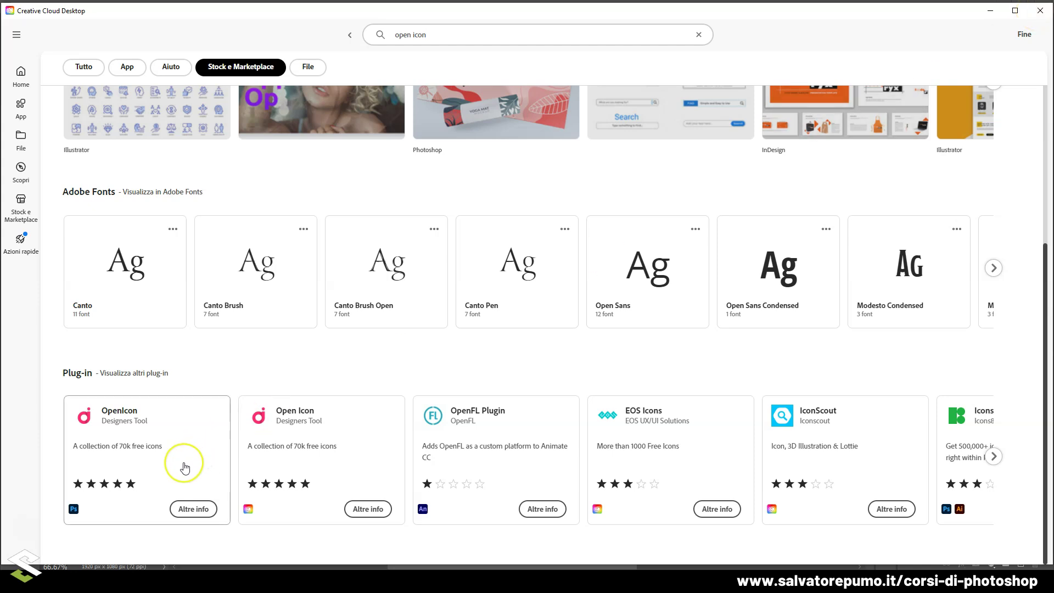
left_click(174, 444)
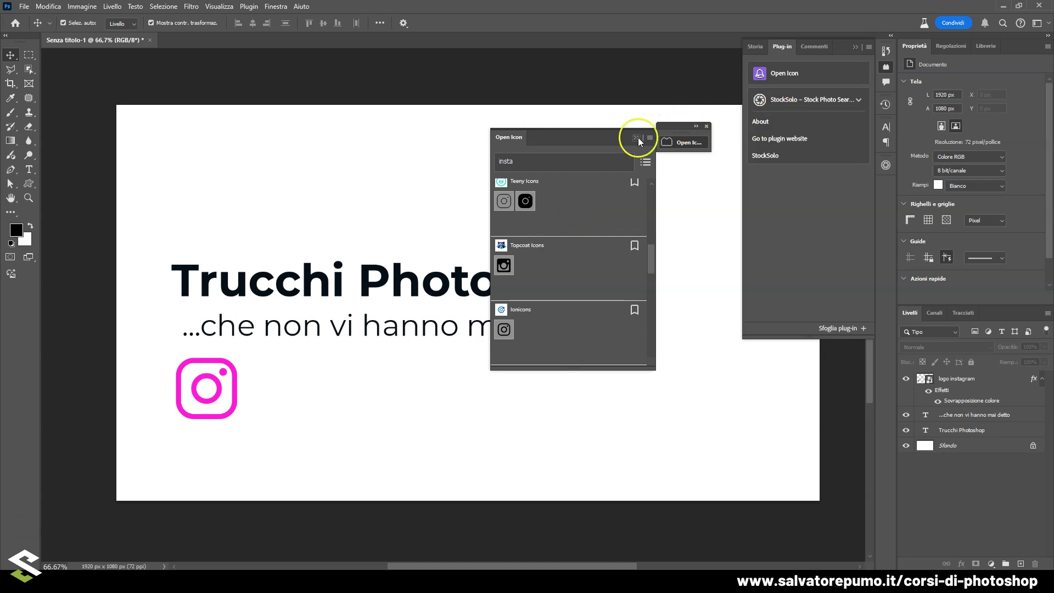
Close the Open Icon panel and open the StockSolo stock photo panel
left_click(706, 127)
left_click(812, 100)
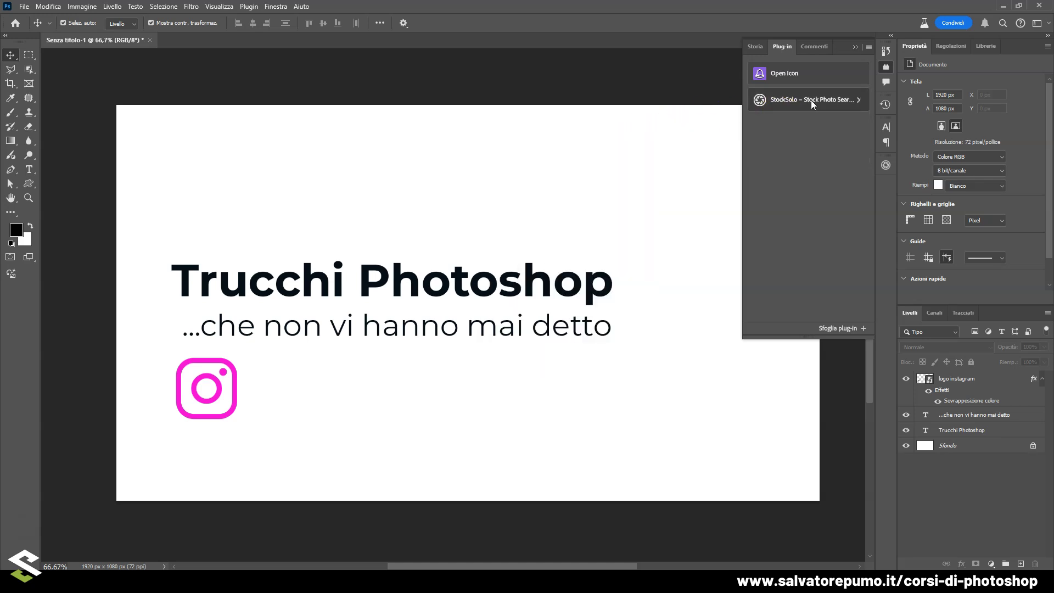
left_click(819, 103)
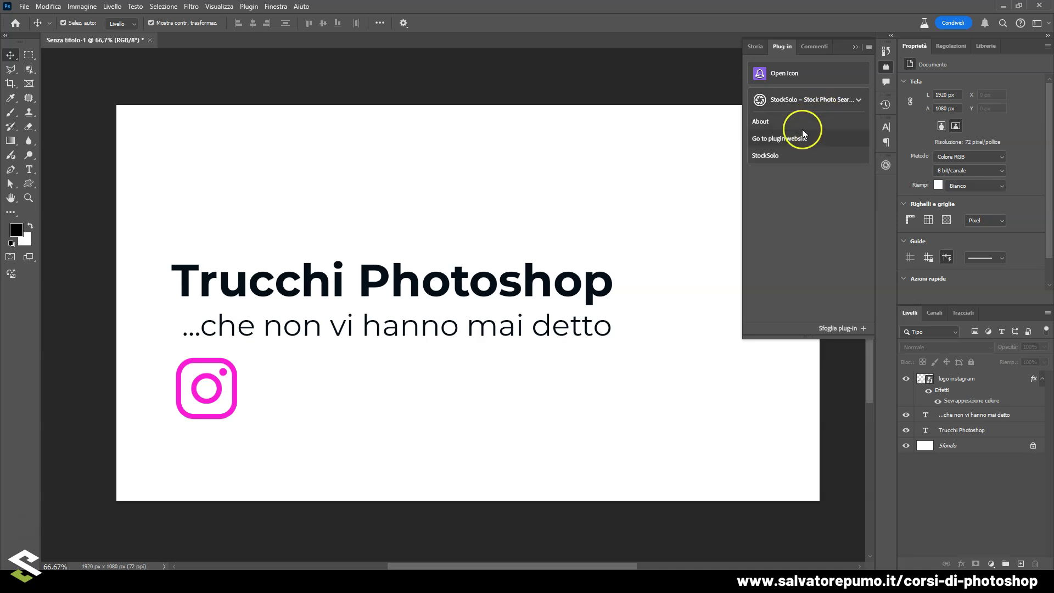
left_click(775, 158)
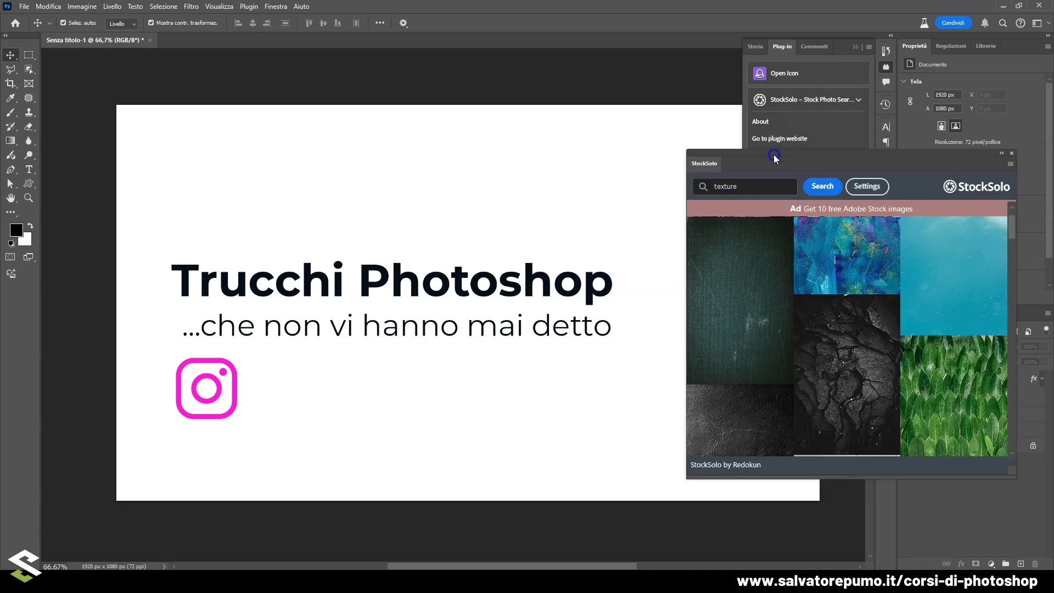
Replace the 'texture' search with 'astratto' in StockSolo and browse the abstract results
left_click(730, 189)
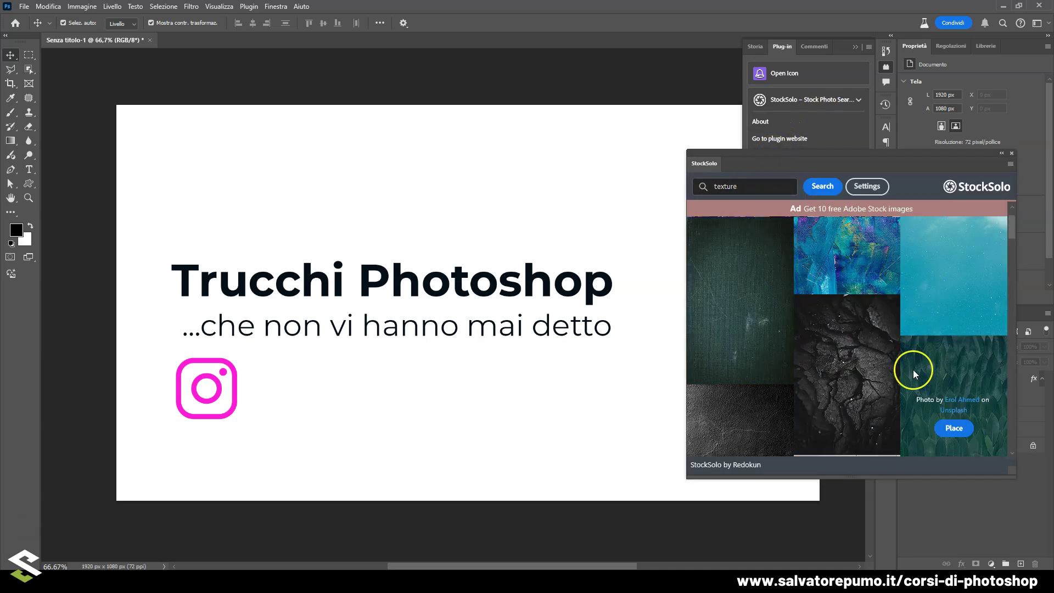
scroll(910, 368, "down", 5)
scroll(908, 362, "down", 3)
scroll(906, 360, "down", 3)
double_click(737, 187)
type("astra")
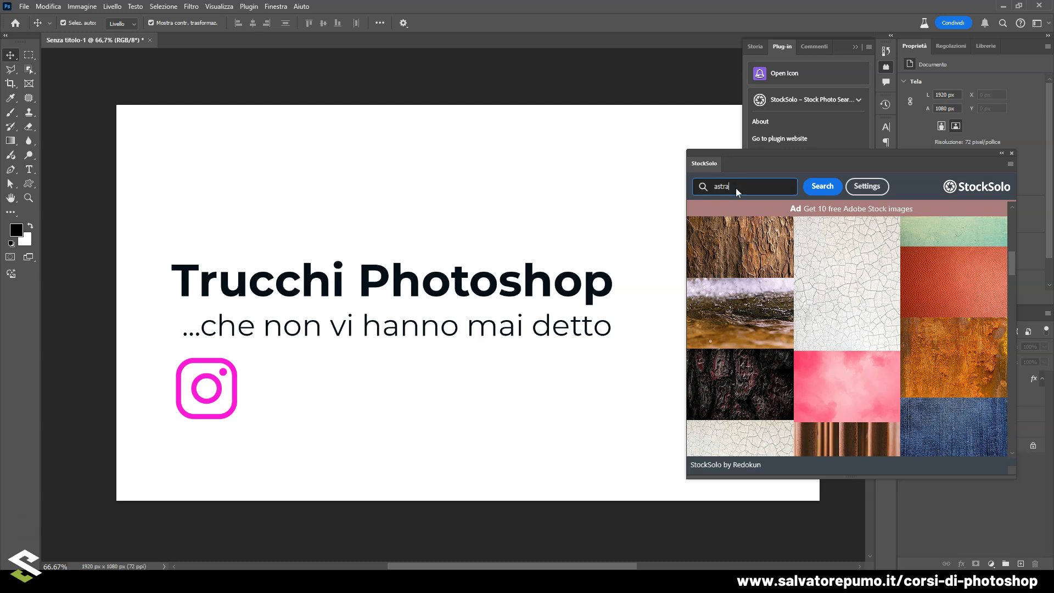
type("tto")
left_click(824, 187)
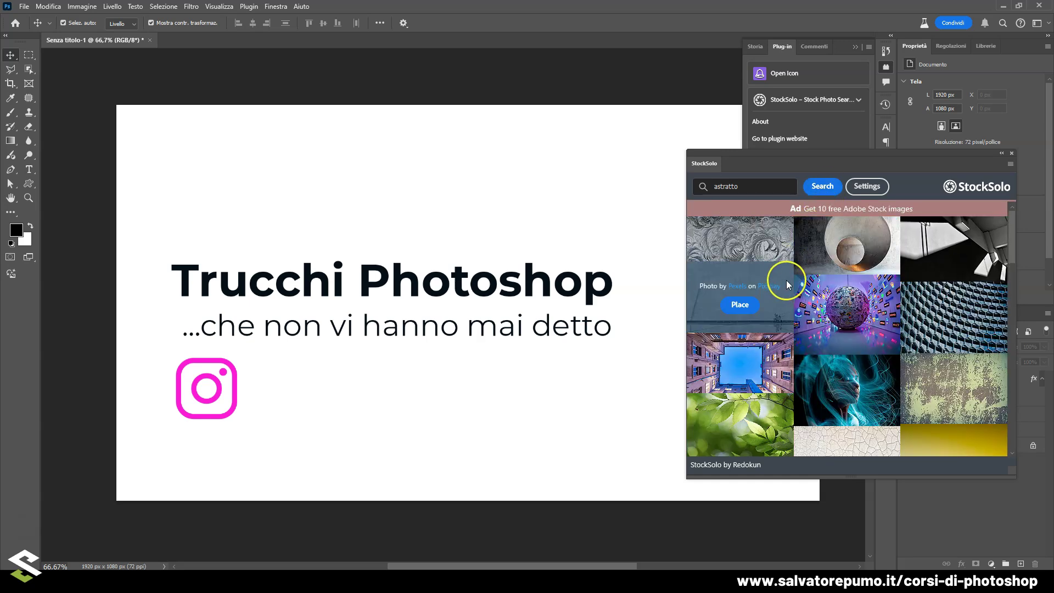
scroll(783, 281, "down", 2)
scroll(783, 282, "down", 2)
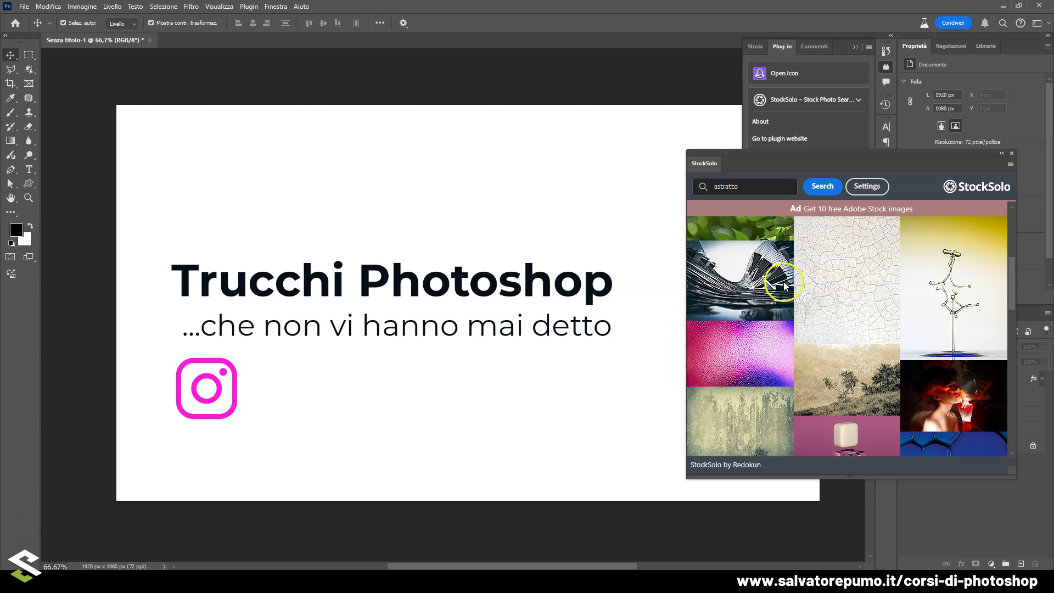
scroll(783, 288, "down", 2)
scroll(778, 299, "down", 2)
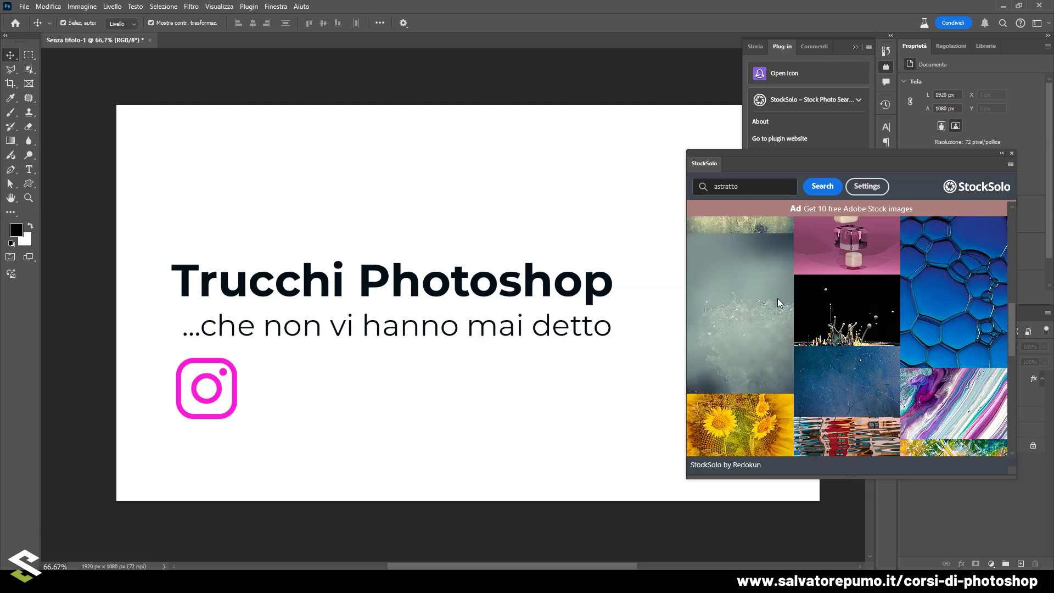
scroll(778, 298, "up", 4)
Place the cracked white texture, rotated to landscape and scaled to fill the canvas
left_click(845, 283)
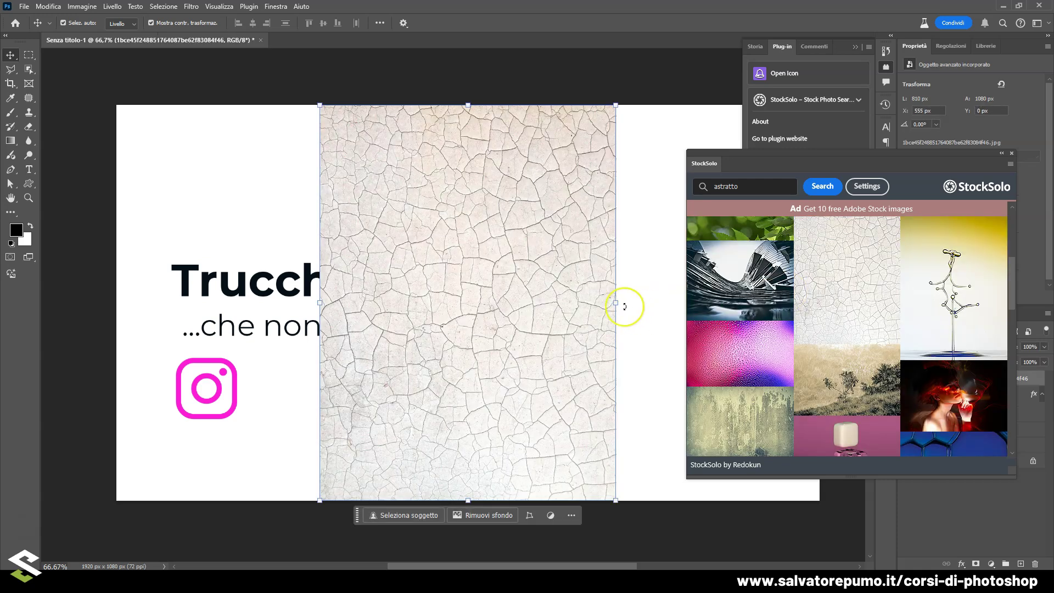
mouse_move(624, 303)
left_mouse_down()
mouse_move(530, 188)
mouse_move(449, 190)
mouse_move(464, 188)
left_mouse_up()
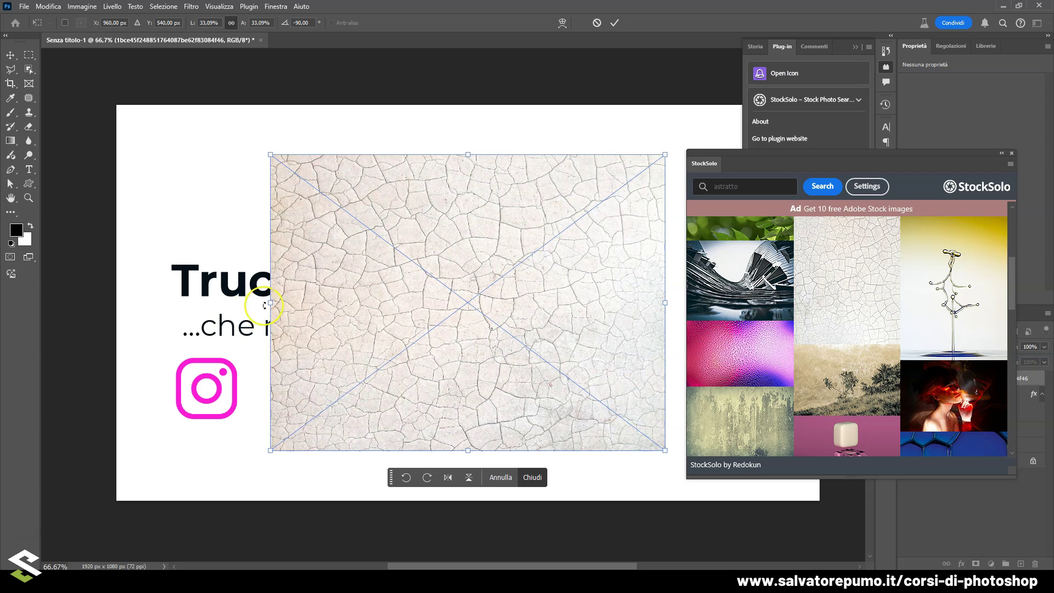
left_click_drag(273, 304, 108, 300)
key("Return")
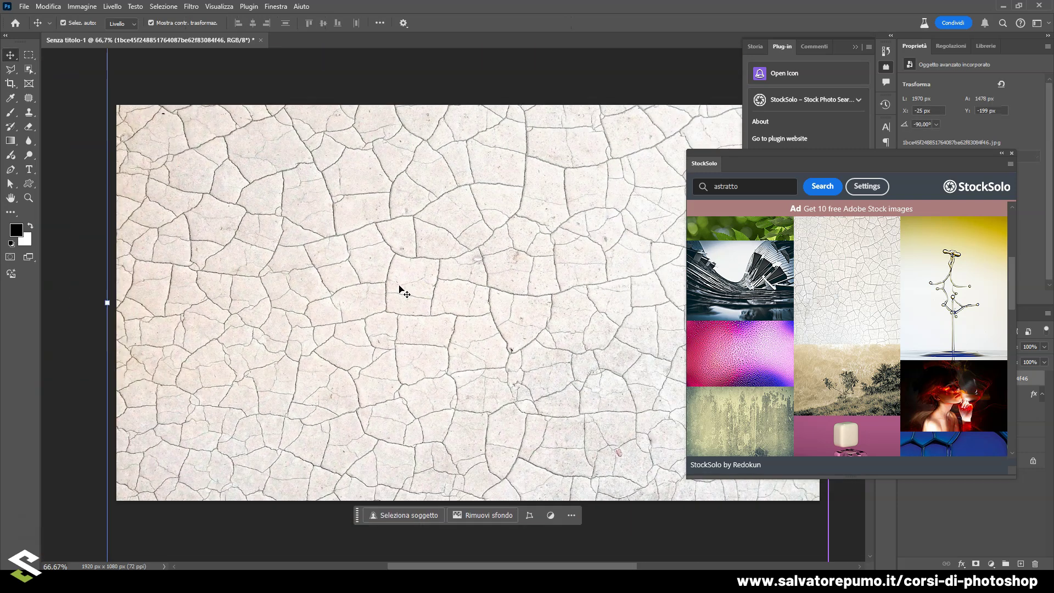
Close StockSolo and move the texture layer just above Sfondo, behind the title and logo
left_click(1012, 154)
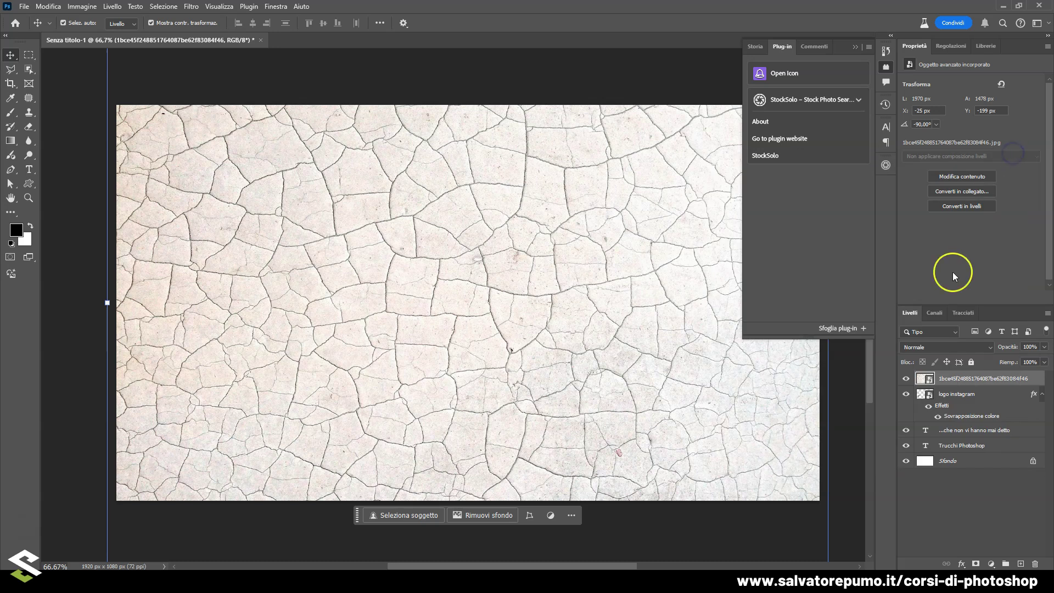
left_click_drag(973, 378, 978, 445)
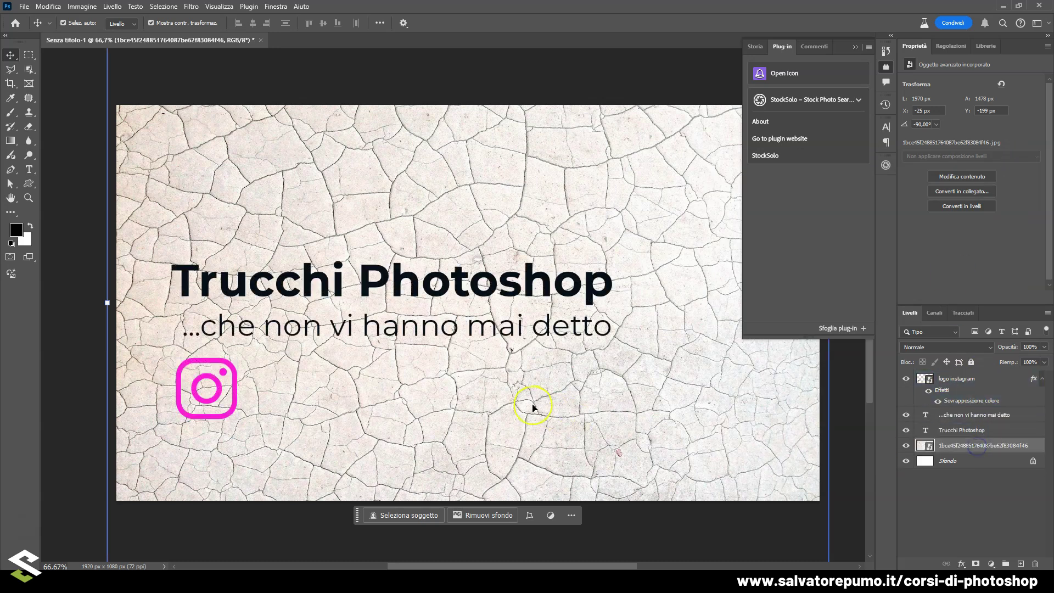
left_click(645, 520)
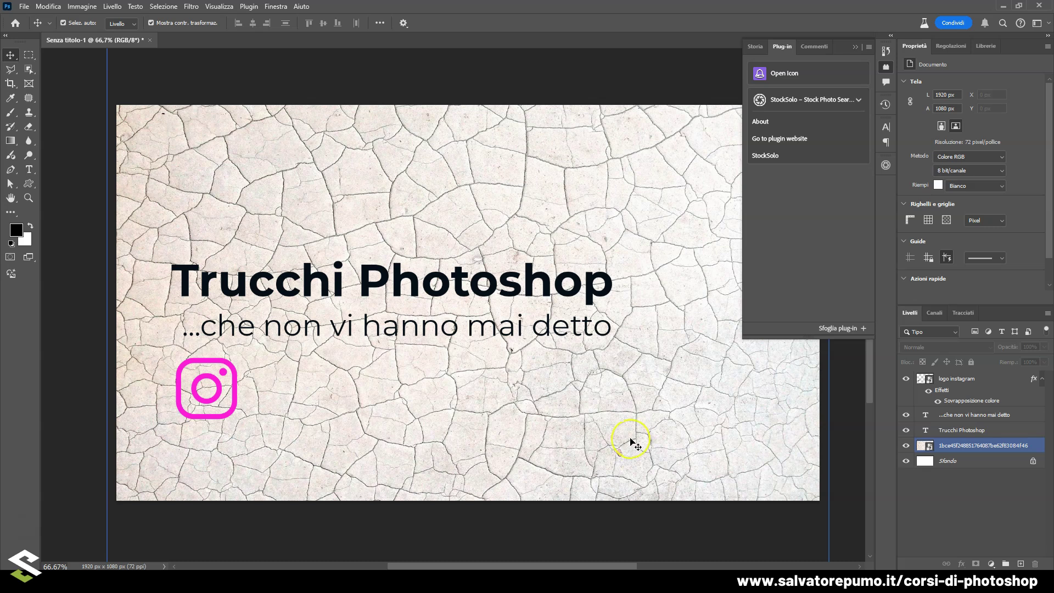
left_click(632, 393)
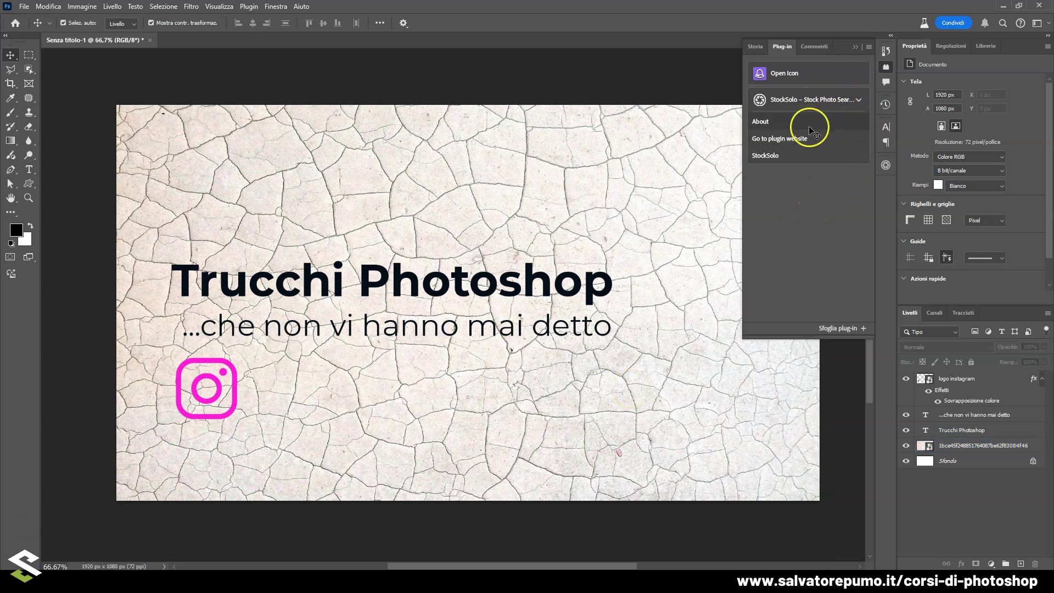
Open StockSolo's Settings showing Unsplash, Pexels and Pixabay as image sources
left_click(854, 104)
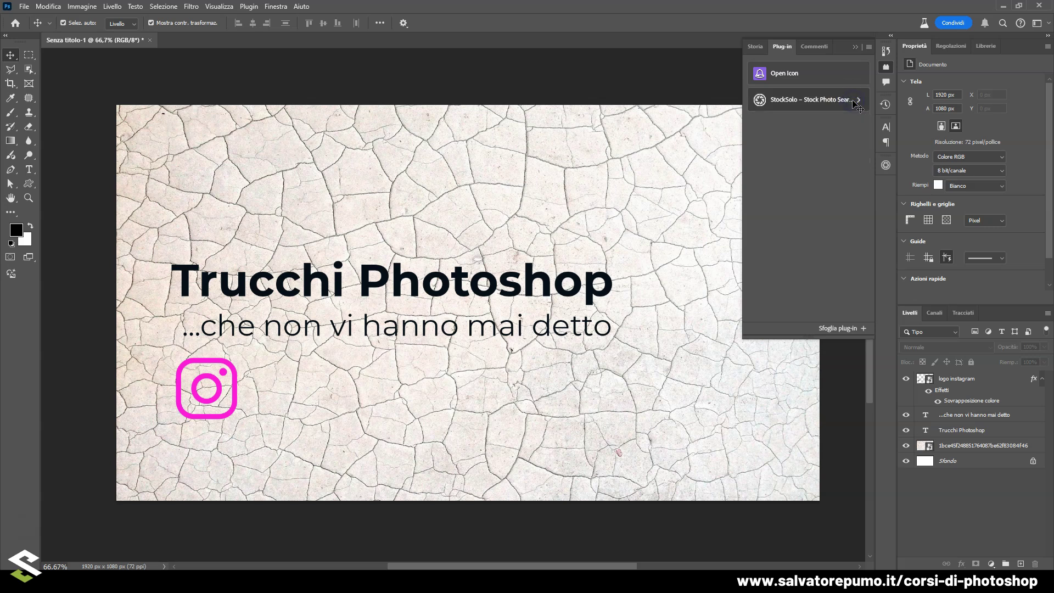
left_click(854, 104)
left_click(798, 155)
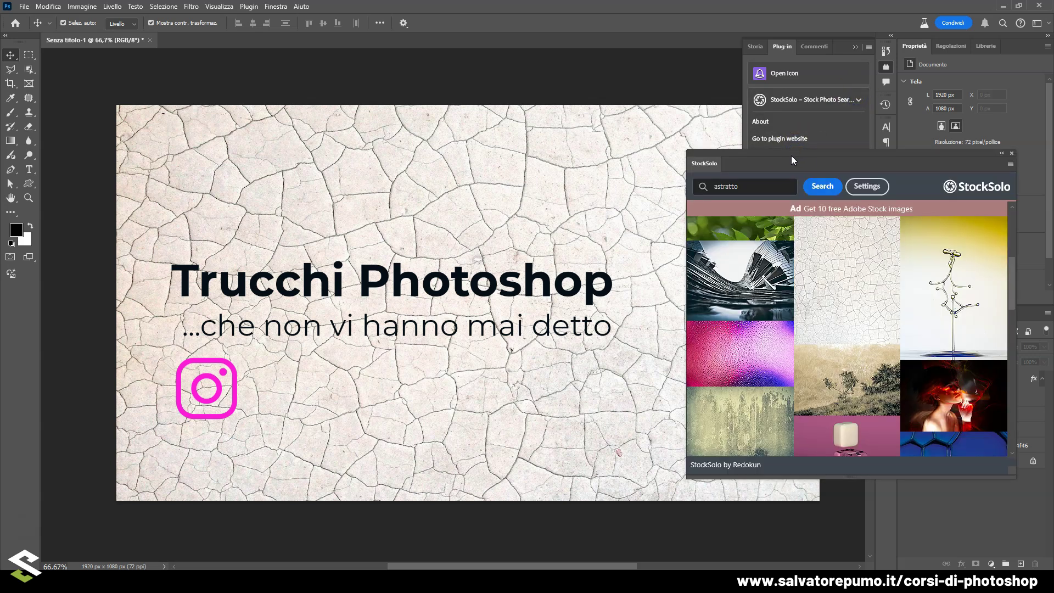
left_click(877, 187)
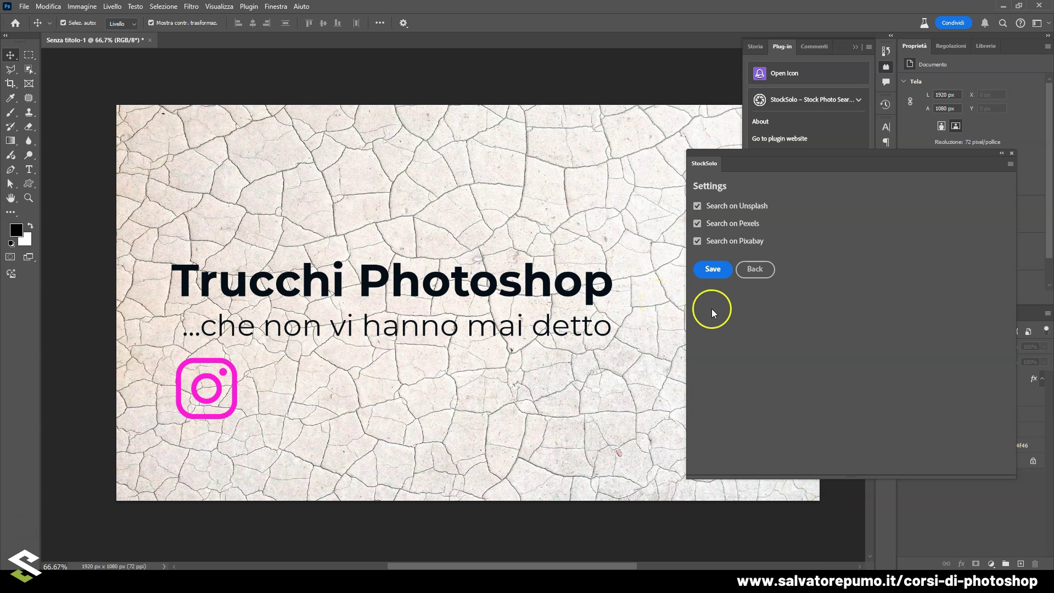
Select the texture layer on the canvas
left_click(612, 379)
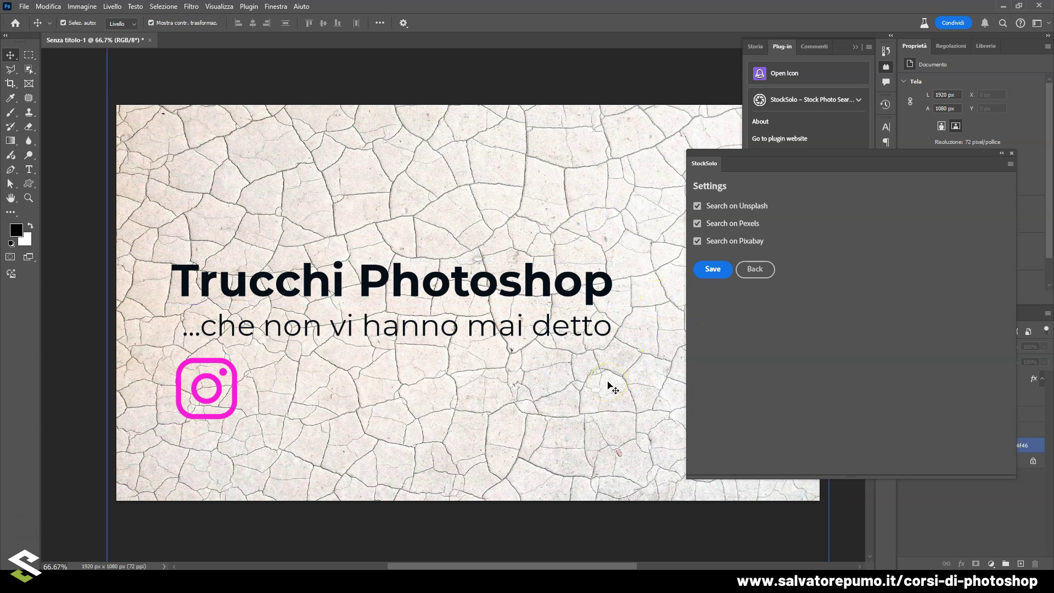
left_click(606, 377)
left_click(600, 359)
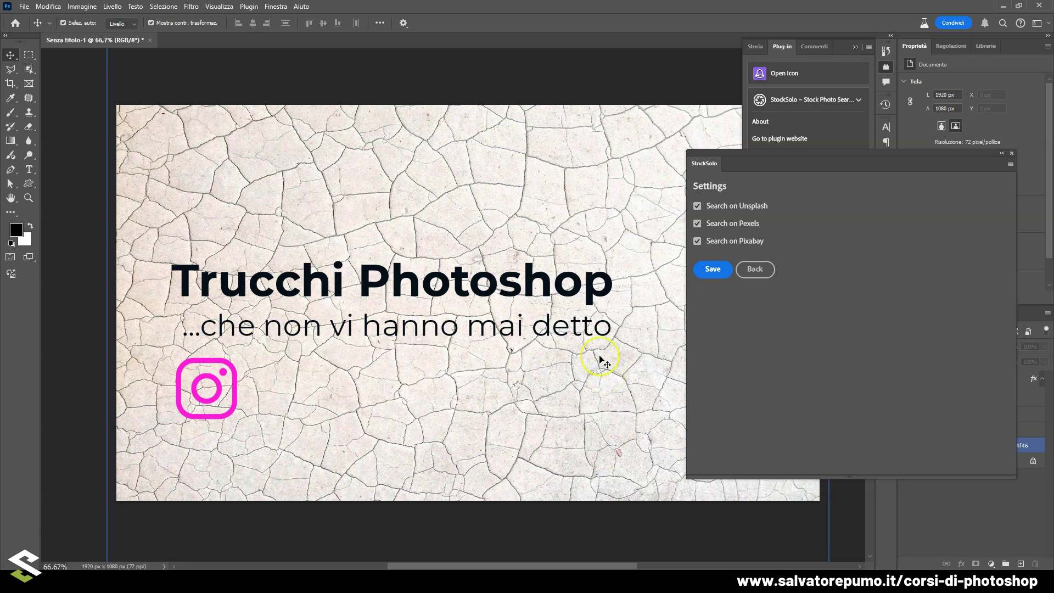